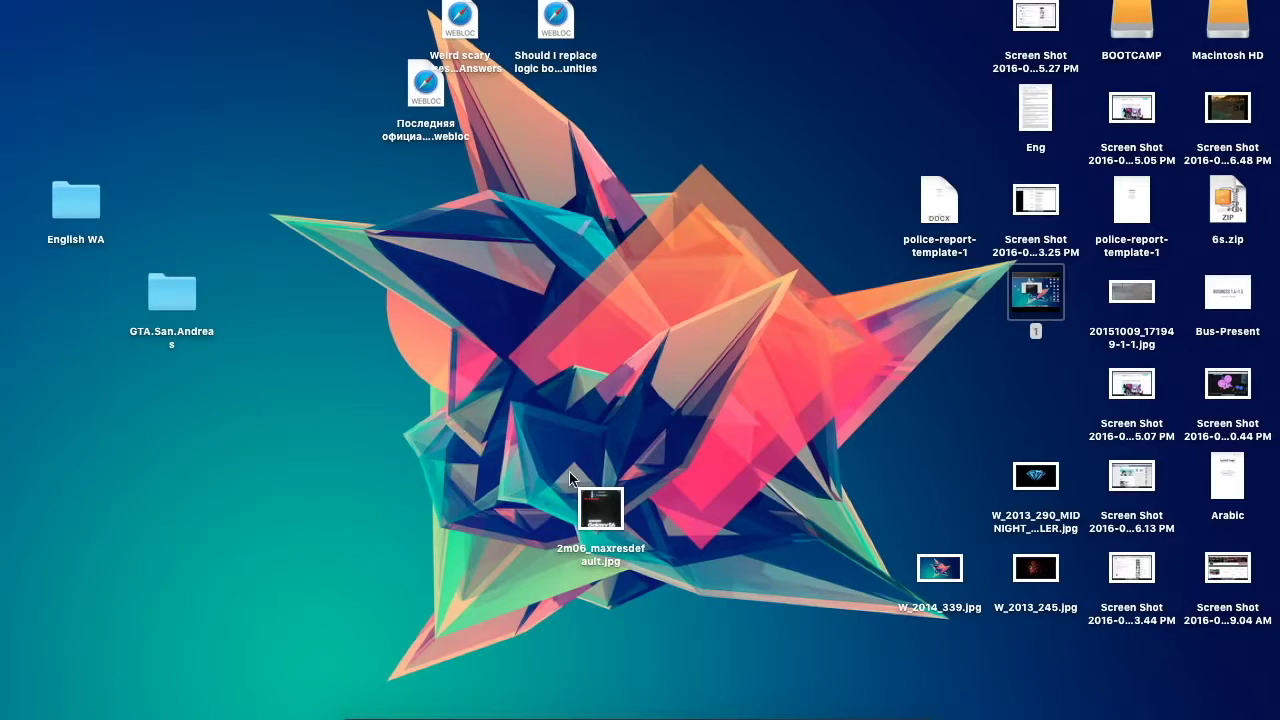
# - Open 2m06_maxresdefault.jpg from the desktop and zoom in on the red recovery message below the Samsung logo
pyautogui.doubleClick(599, 524)
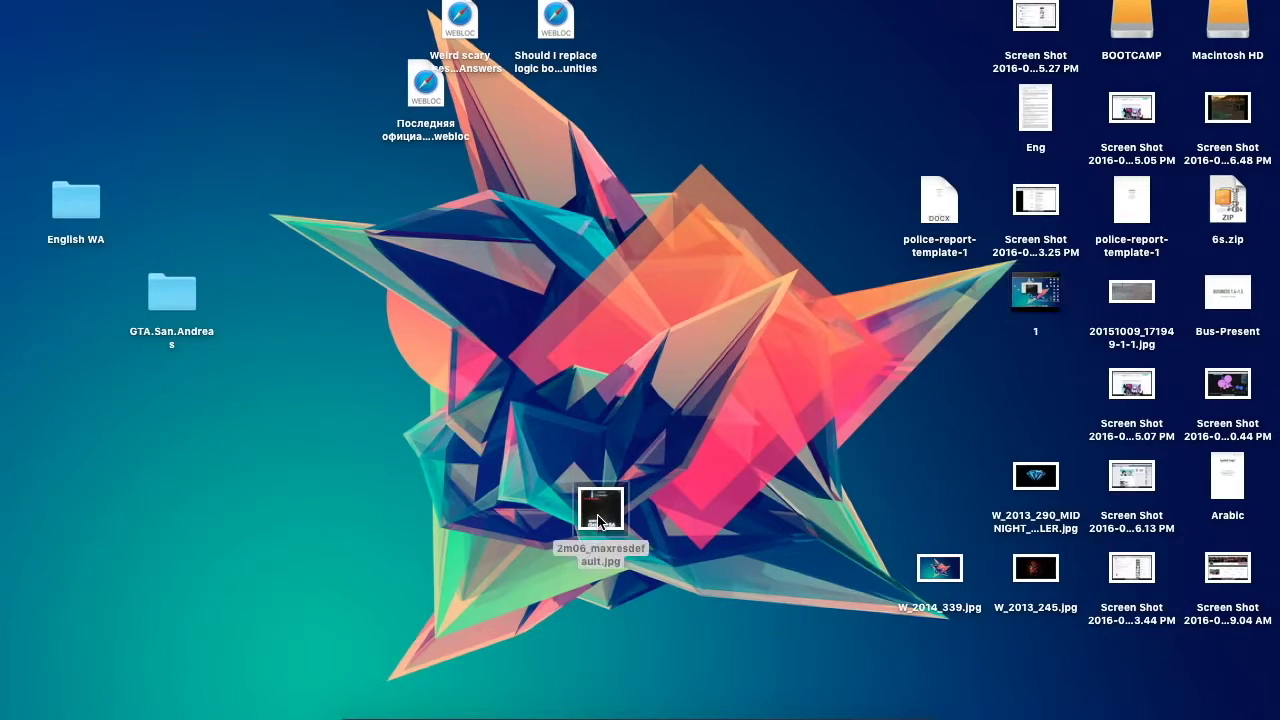
pyautogui.moveTo(310, 16); pyautogui.dragTo(508, 53)
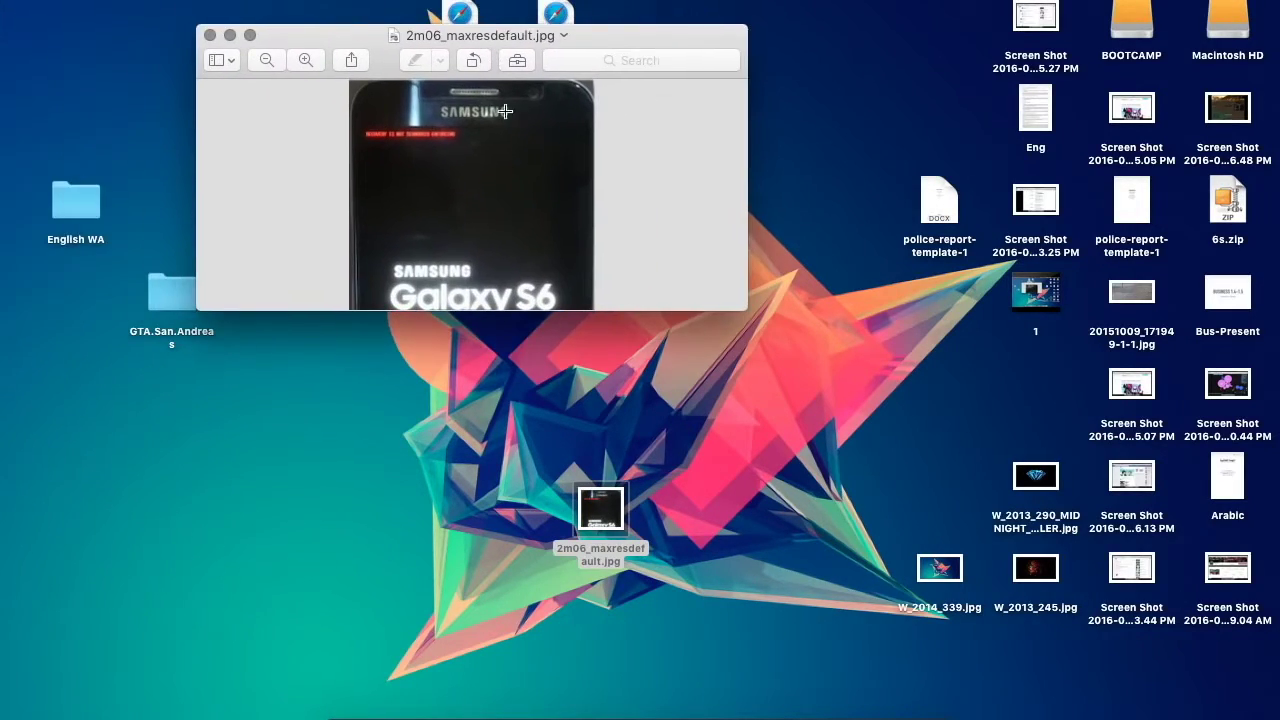
pyautogui.scroll(3, 423, 157)
pyautogui.scroll(2, 423, 157)
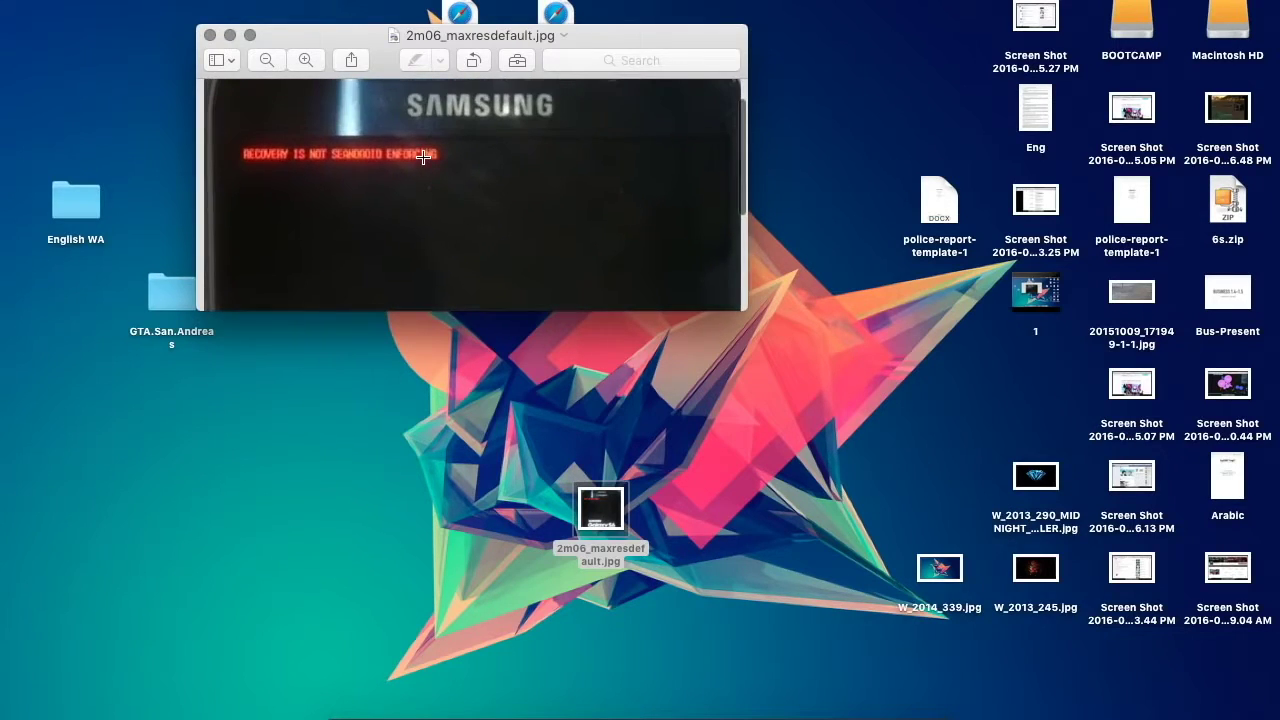
pyautogui.scroll(-3, 423, 157)
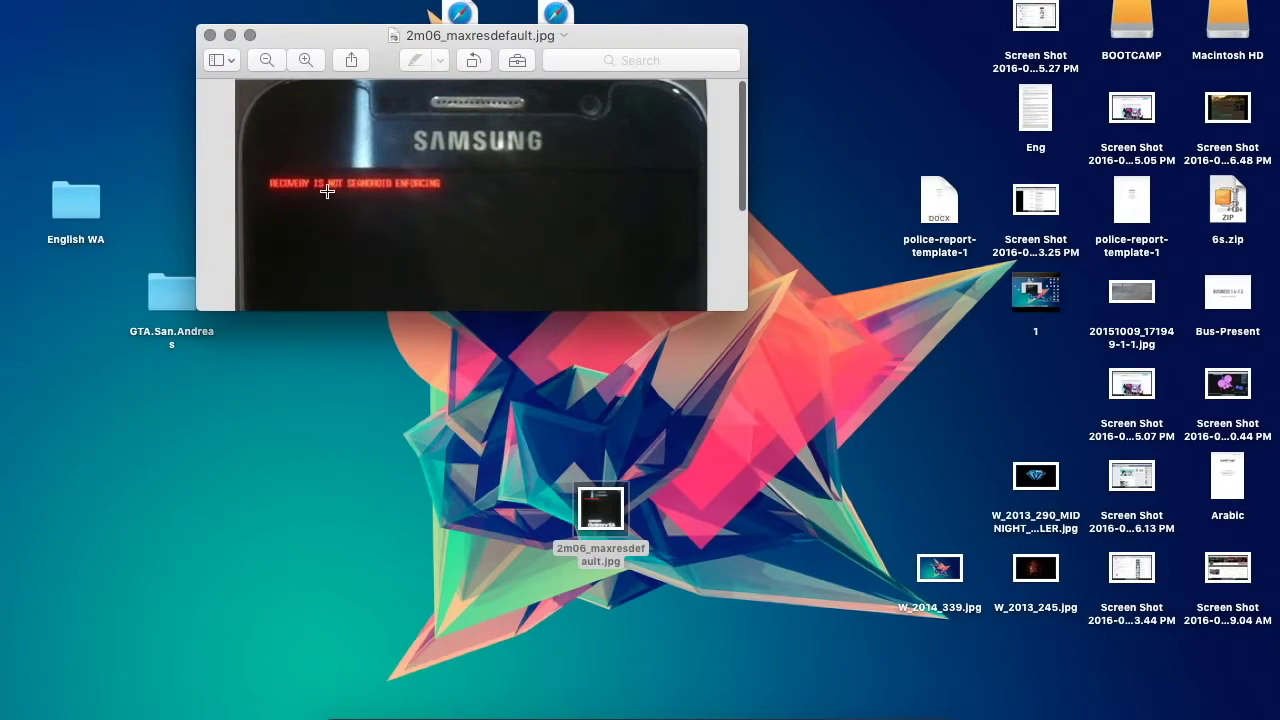
pyautogui.scroll(3, 339, 167)
pyautogui.scroll(-3, 339, 167)
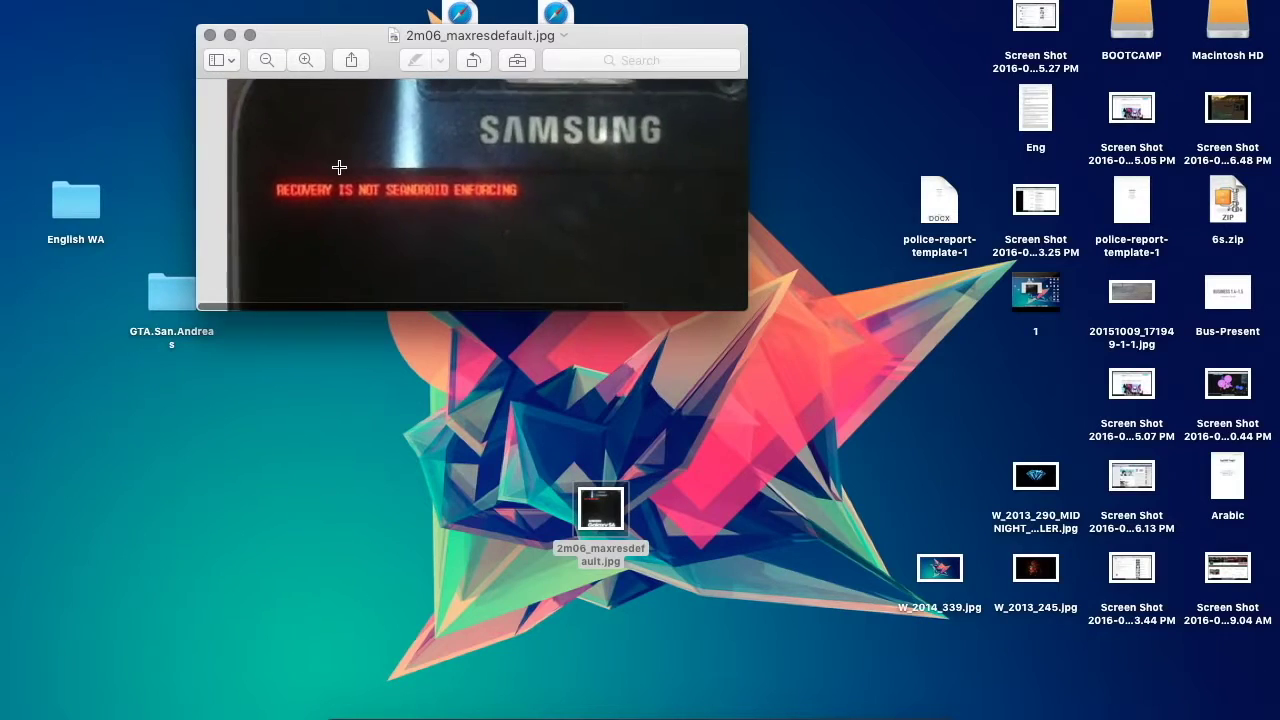
pyautogui.scroll(1, 339, 167)
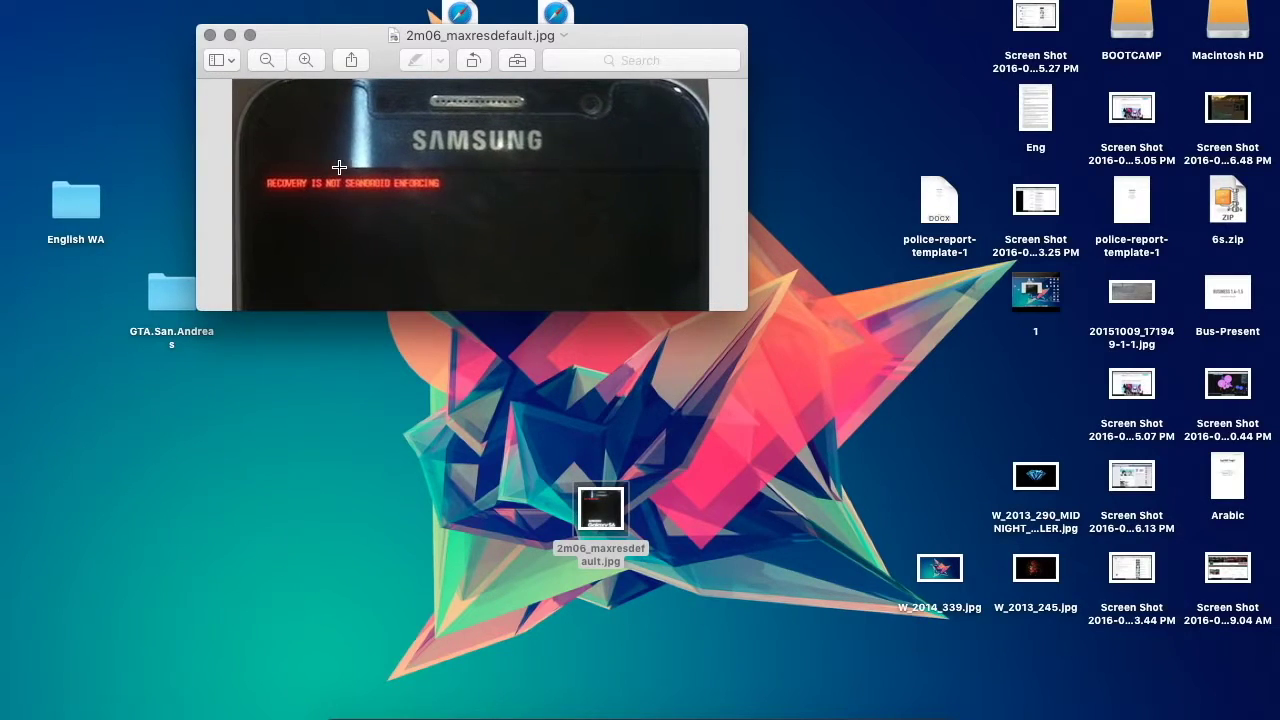
pyautogui.scroll(-1, 339, 167)
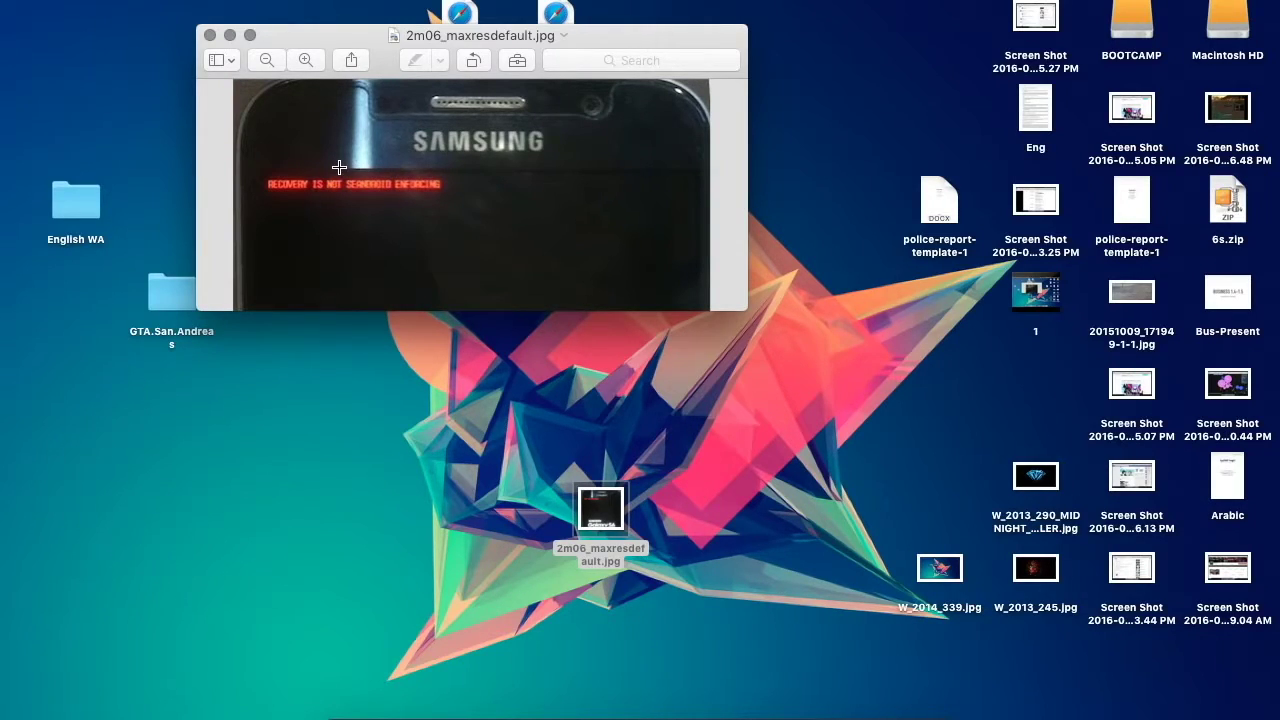
pyautogui.scroll(3, 299, 175)
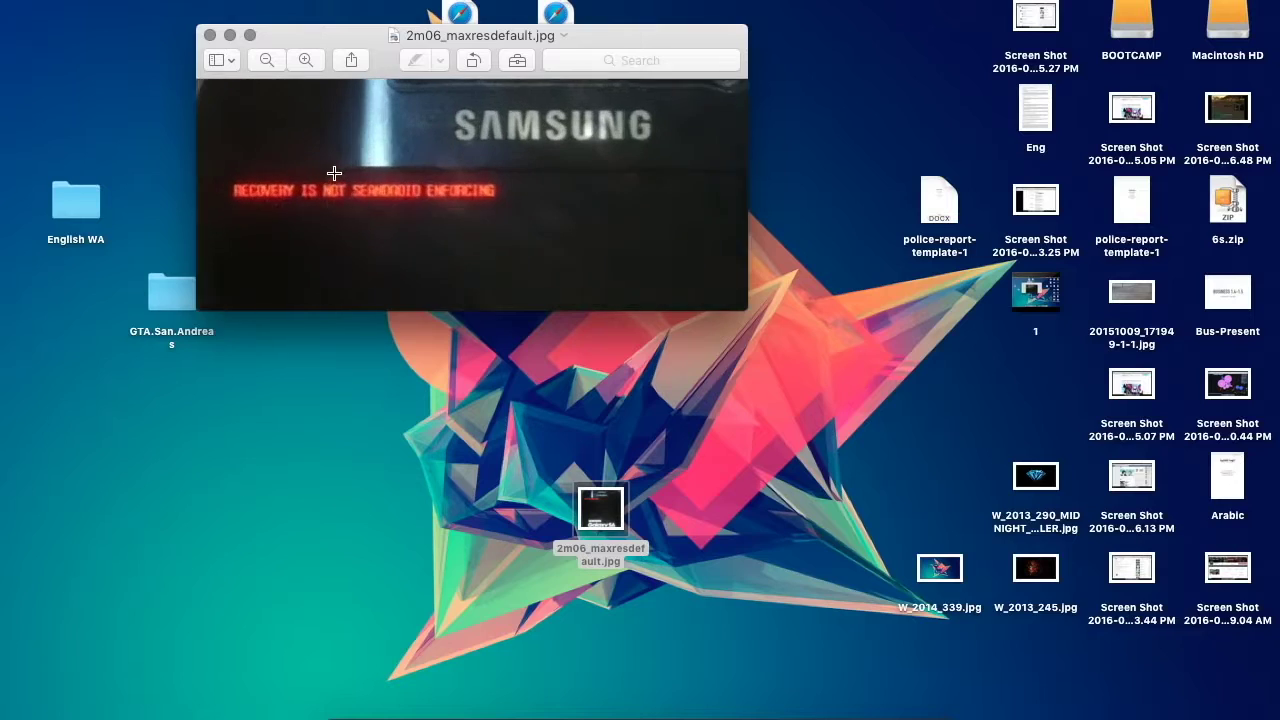
# - Frame the red recovery message in the phone photo with a rectangular selection, then clear the selection
pyautogui.moveTo(249, 235); pyautogui.dragTo(566, 173)
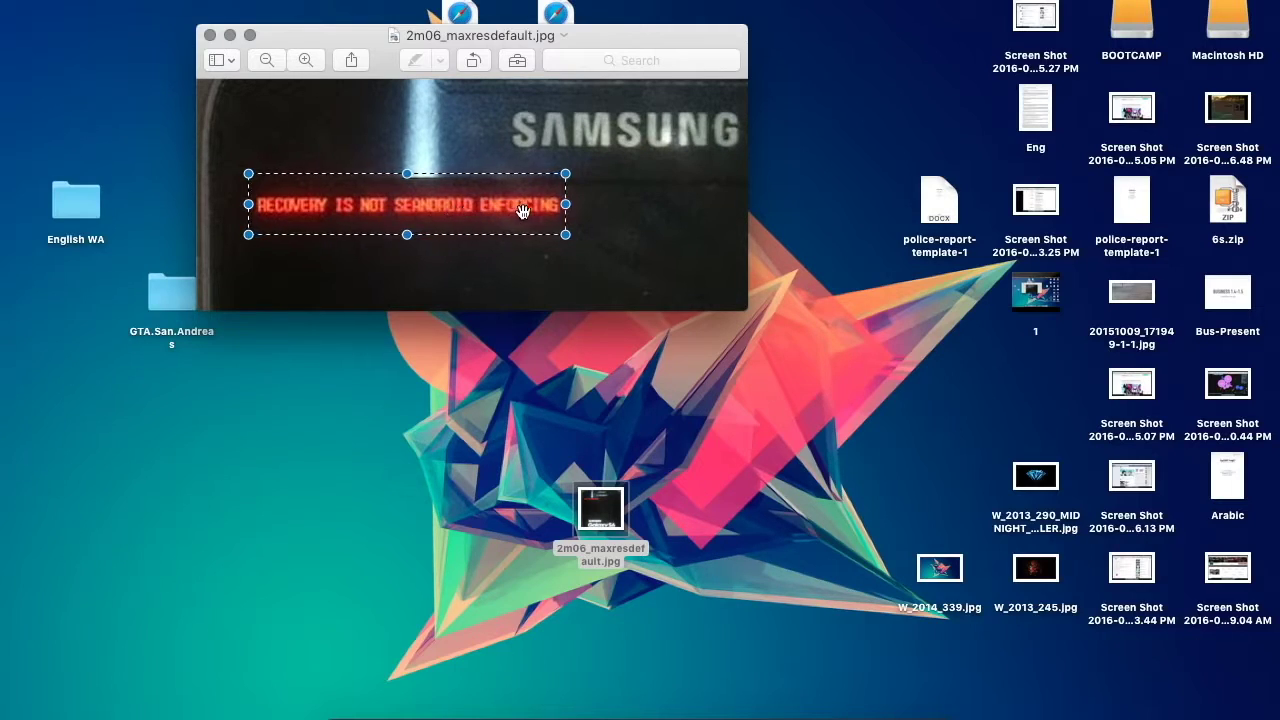
pyautogui.click(467, 243)
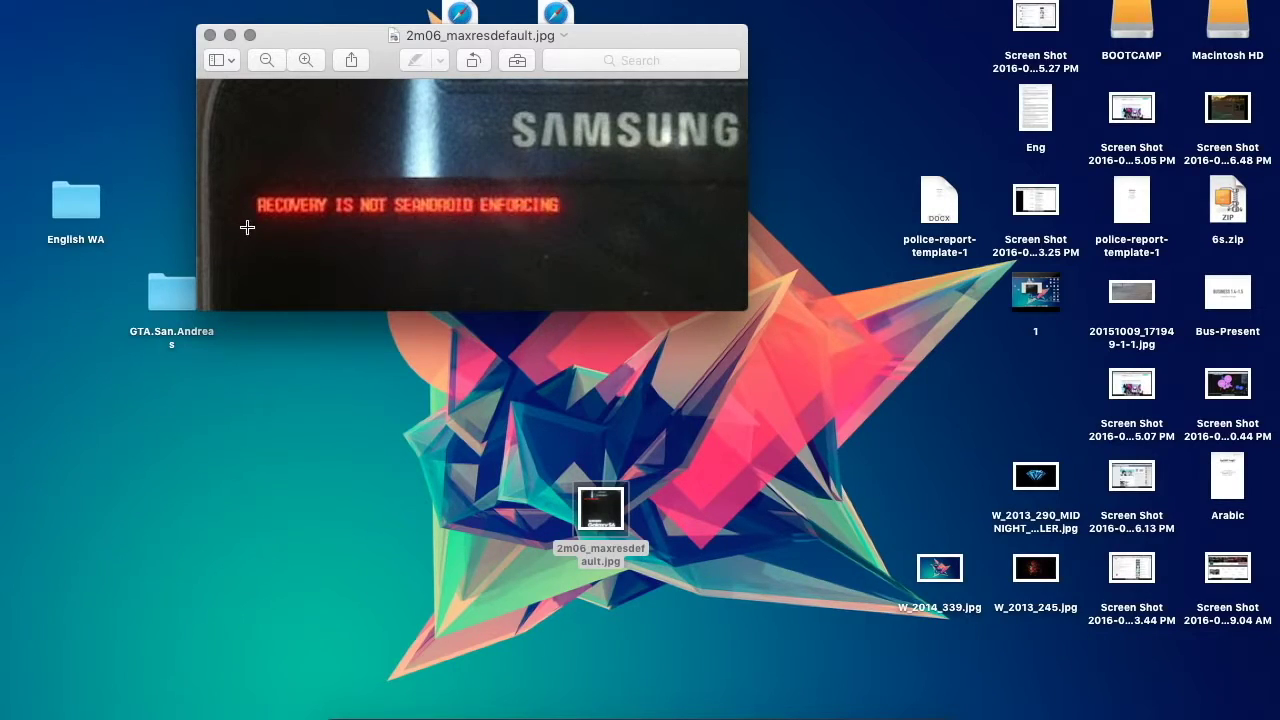
pyautogui.moveTo(251, 228); pyautogui.dragTo(488, 243)
pyautogui.click(581, 259)
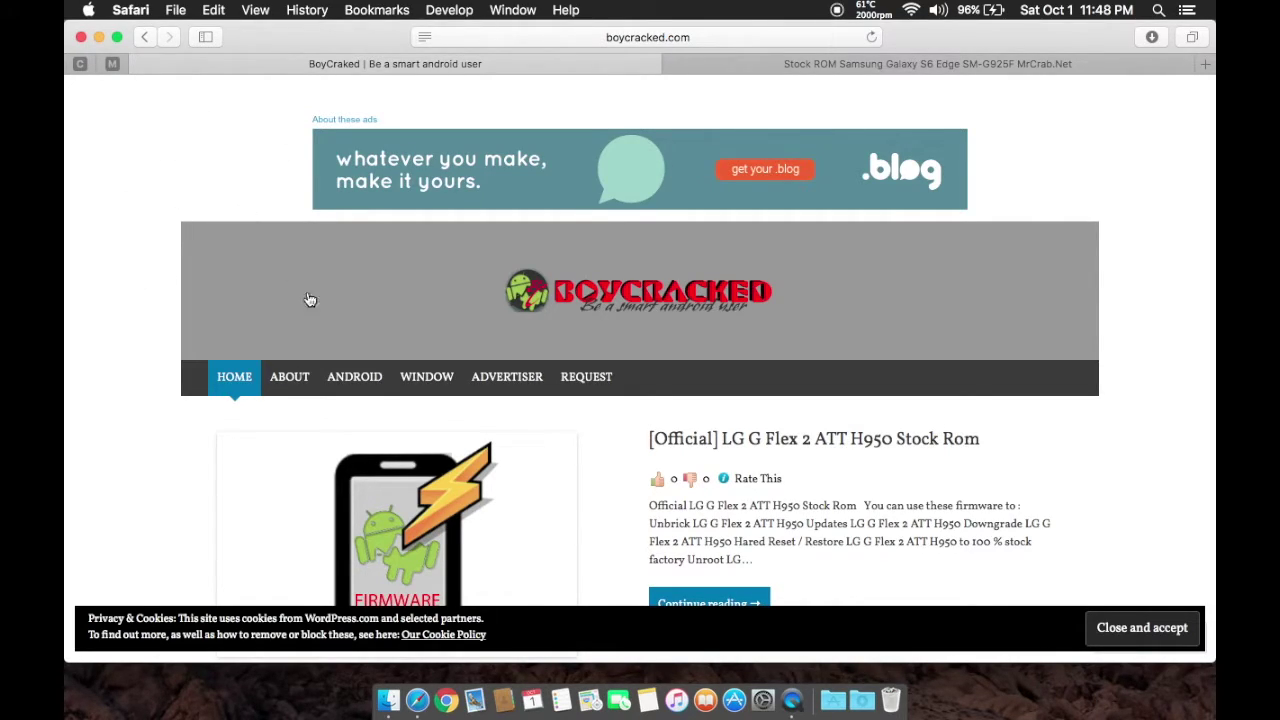
# - Switch to Safari and open the Android stock ROM section of boycracked.com
pyautogui.moveTo(340, 387)
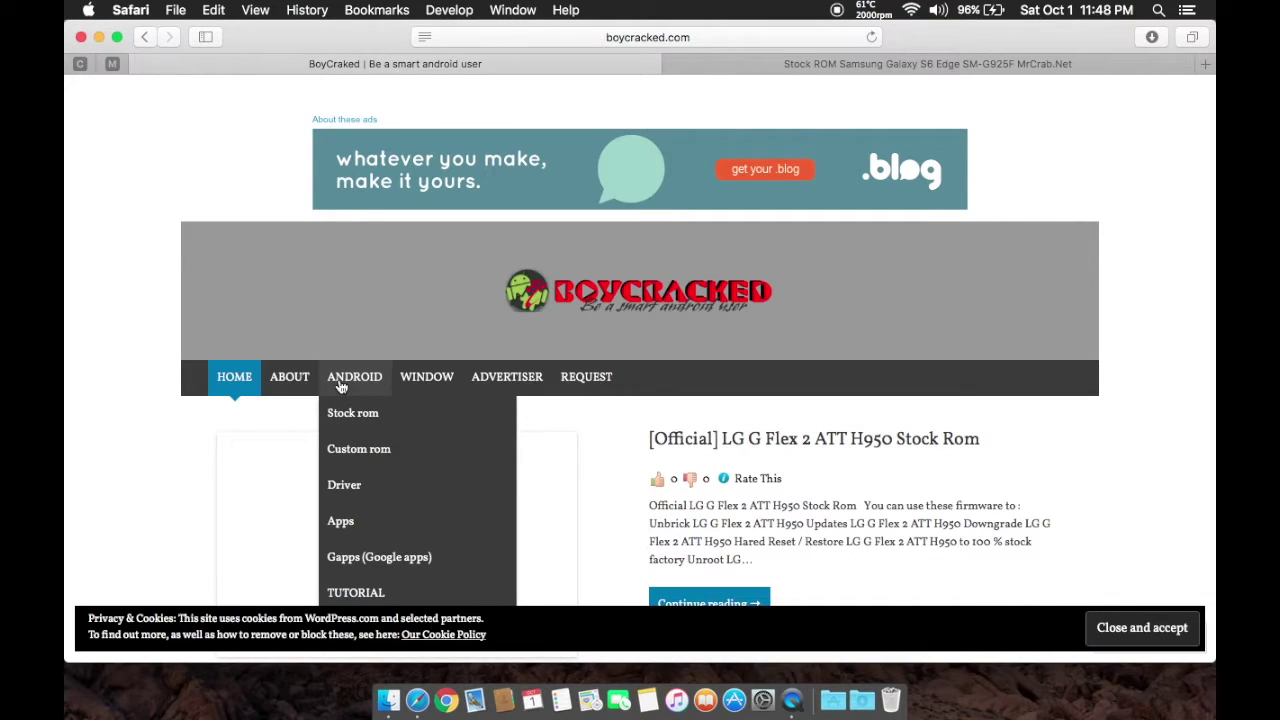
pyautogui.click(344, 420)
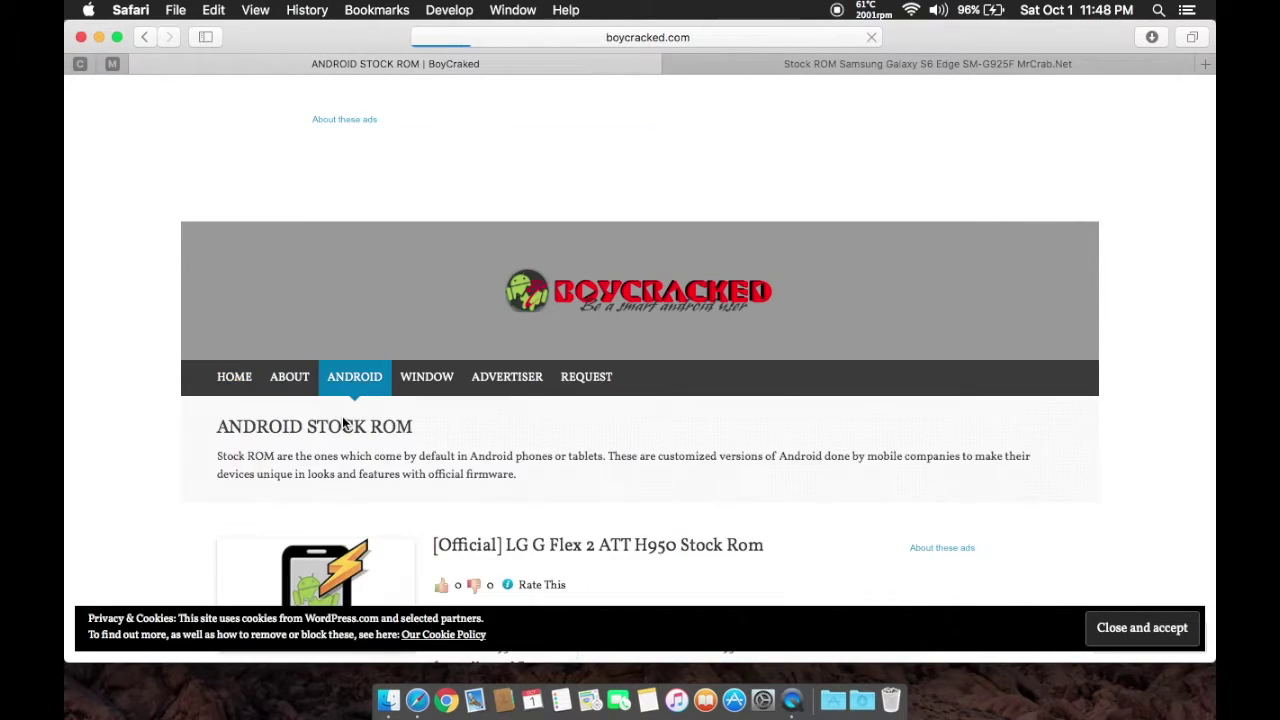
pyautogui.scroll(-6, 342, 420)
pyautogui.scroll(-5, 342, 420)
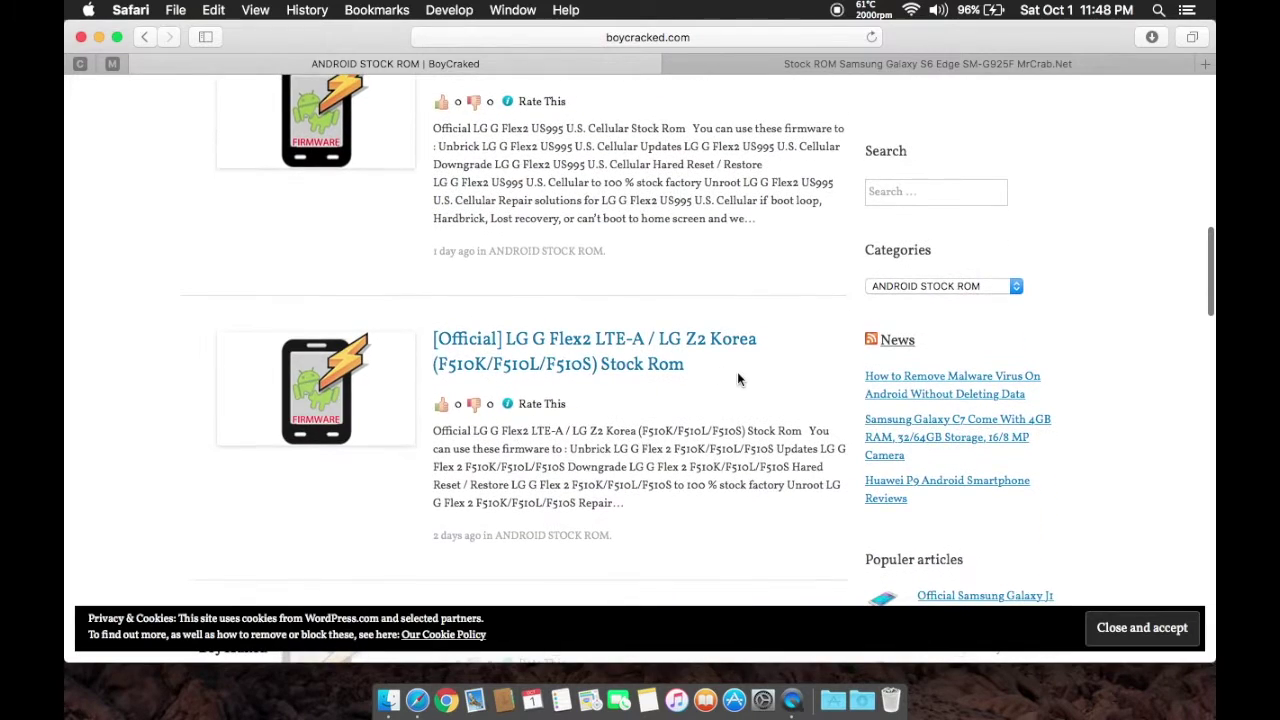
# - Search the site for SM-G925F and open the Official Samsung Galaxy S6 Edge (SM-G925F) Stock Rom article
pyautogui.click(915, 196)
pyautogui.write('SM-G925F')
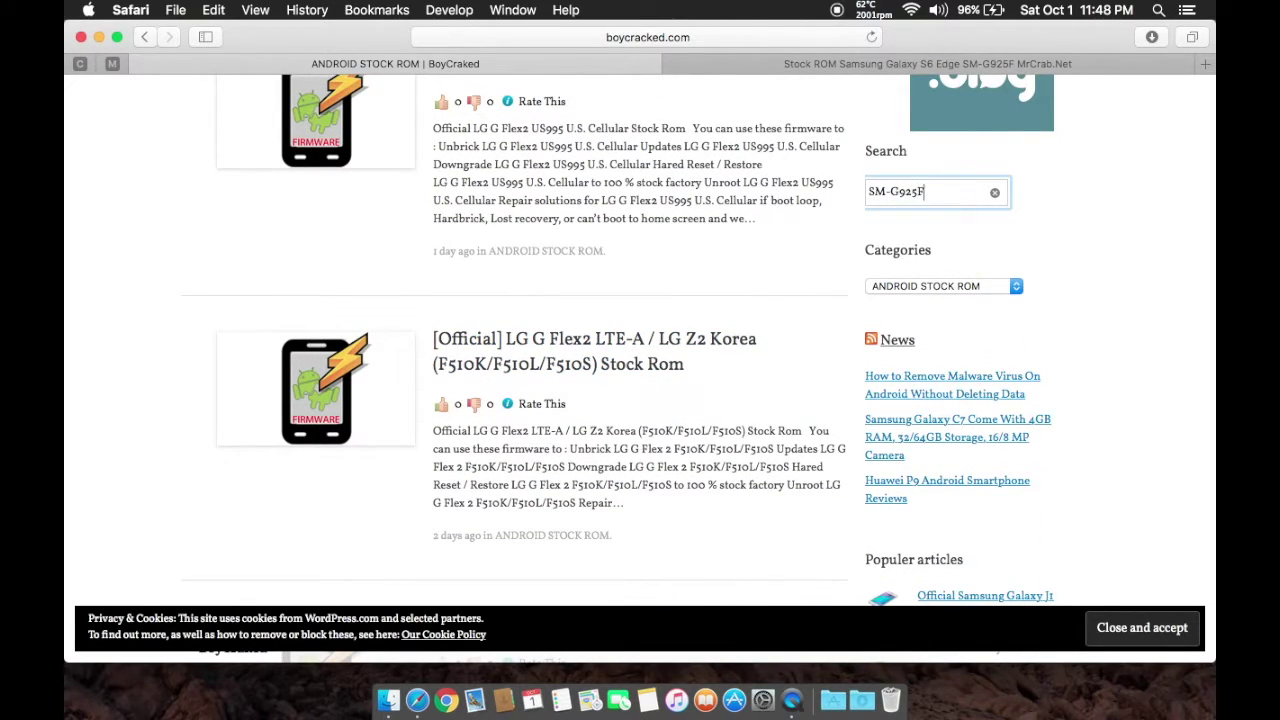
pyautogui.press('Return')
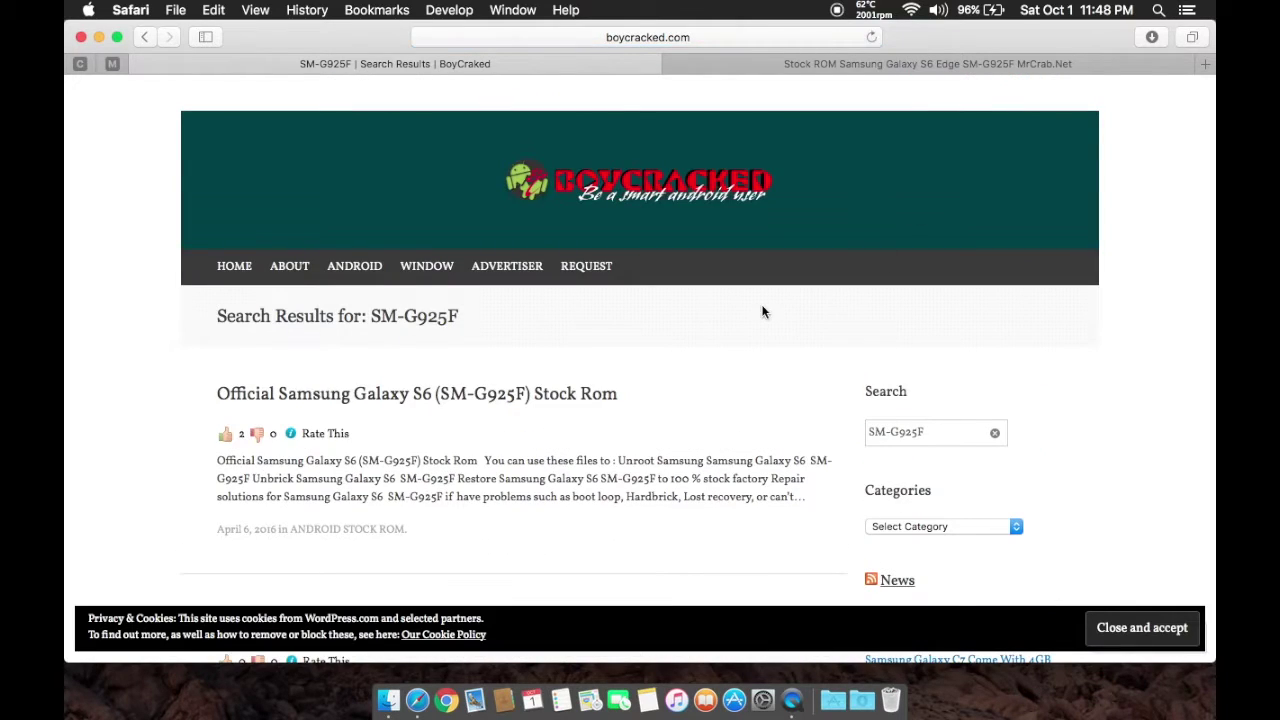
pyautogui.scroll(-5, 551, 385)
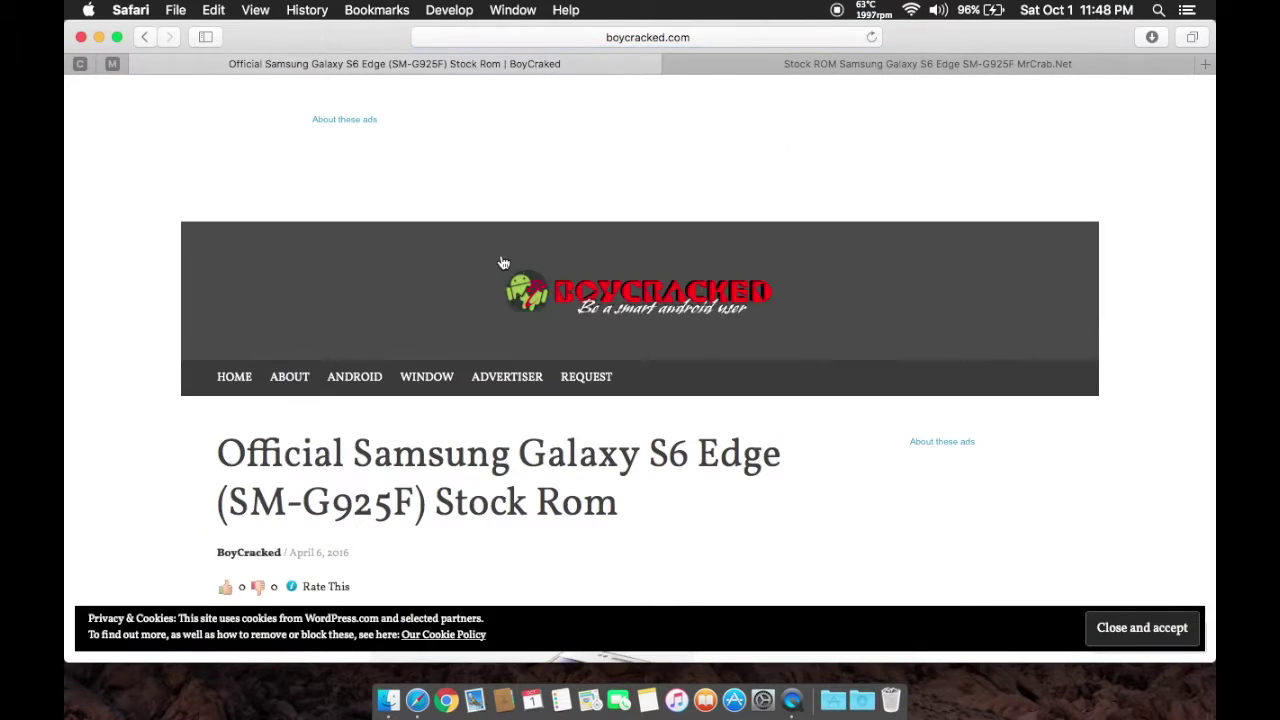
# - Examine the SM-G925F firmware table's countries, regions, versions and download links
pyautogui.scroll(-10, 503, 262)
pyautogui.scroll(10, 142, 398)
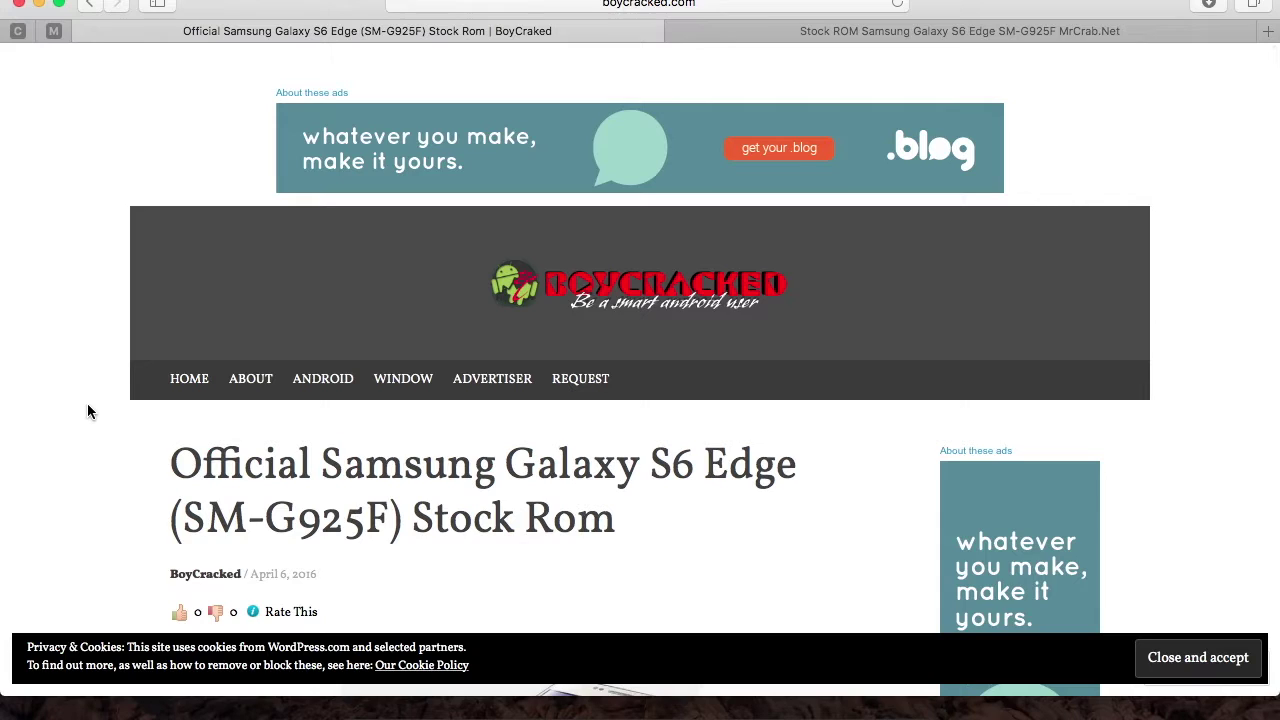
pyautogui.scroll(-15, 88, 410)
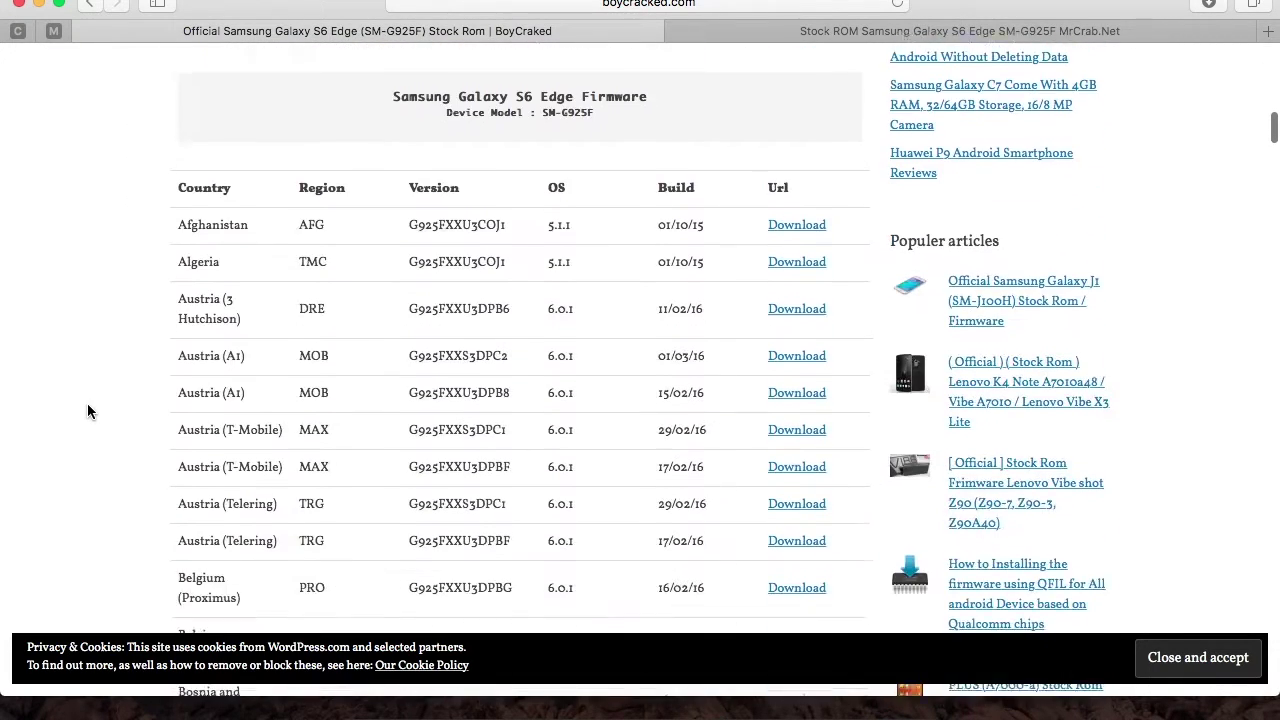
pyautogui.scroll(-3, 87, 410)
pyautogui.scroll(-6, 87, 410)
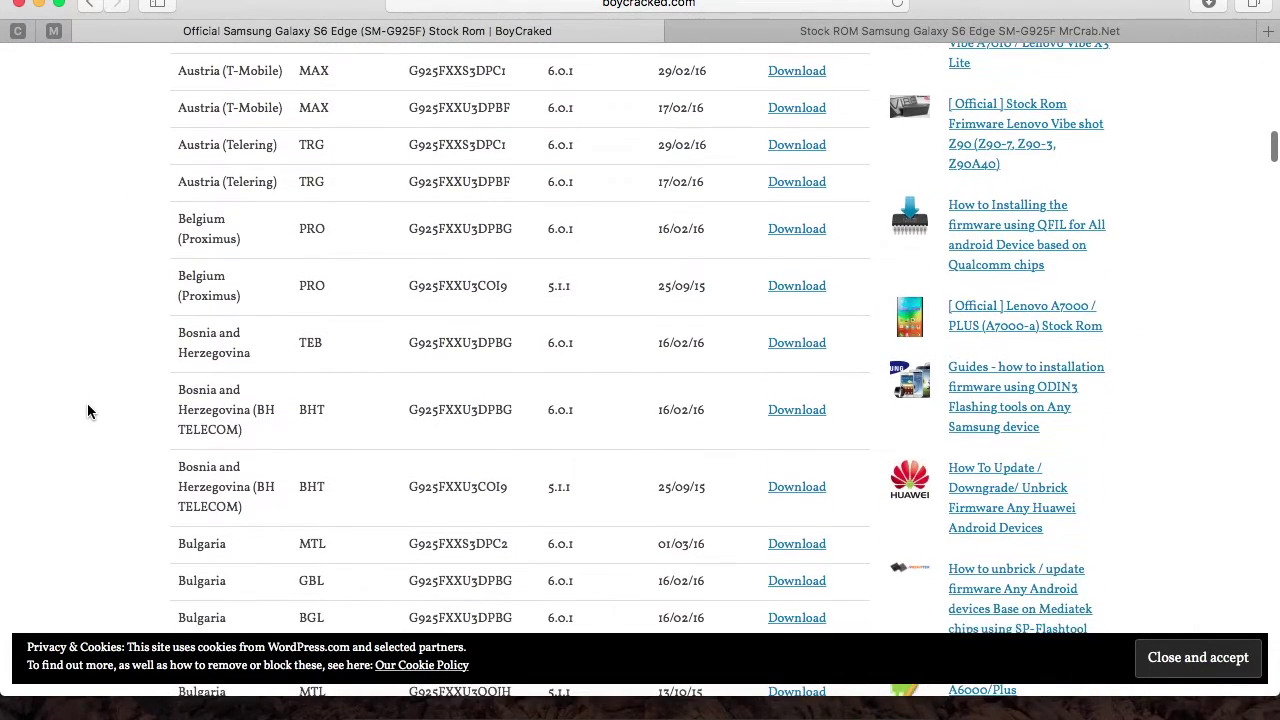
pyautogui.scroll(7, 87, 410)
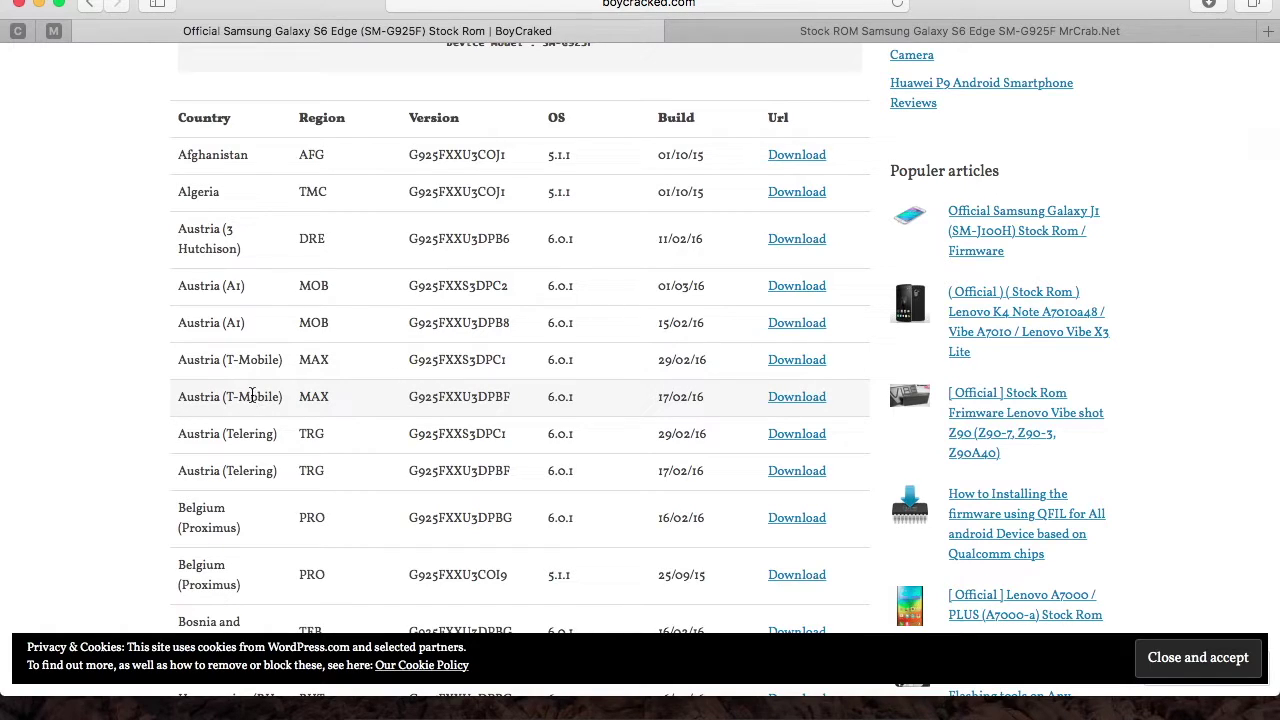
pyautogui.scroll(-5, 240, 252)
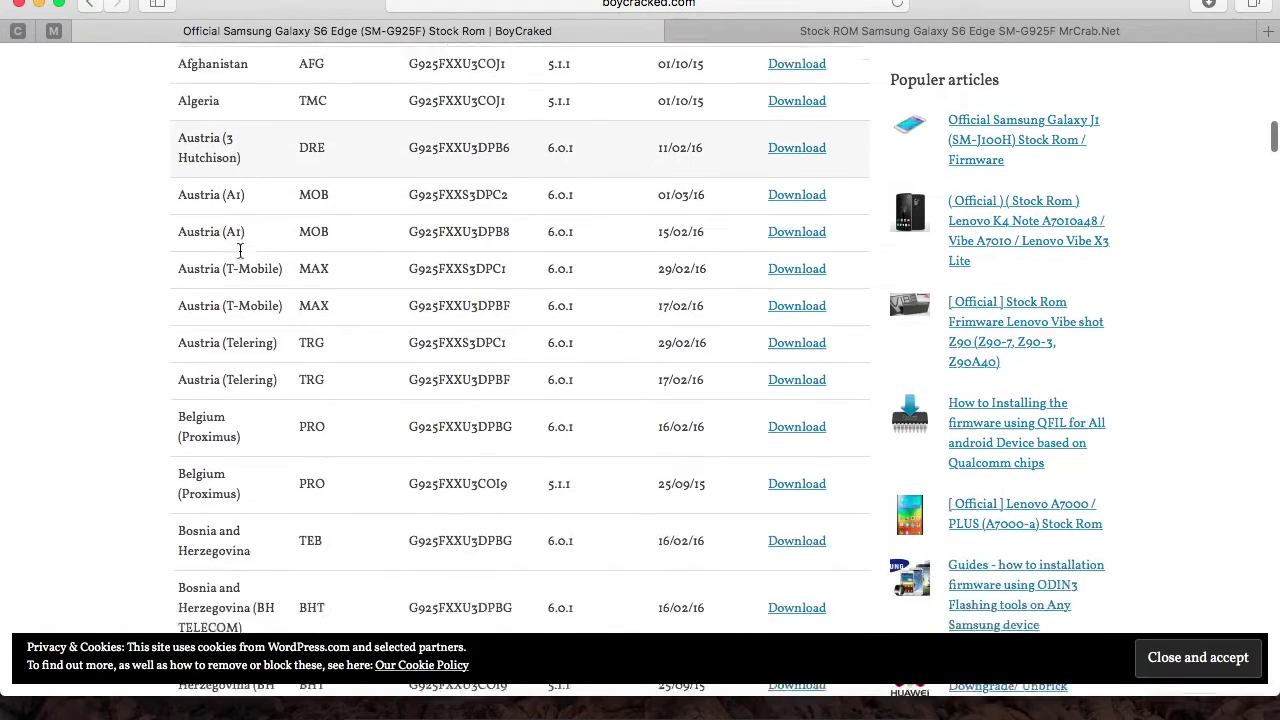
pyautogui.scroll(5, 240, 252)
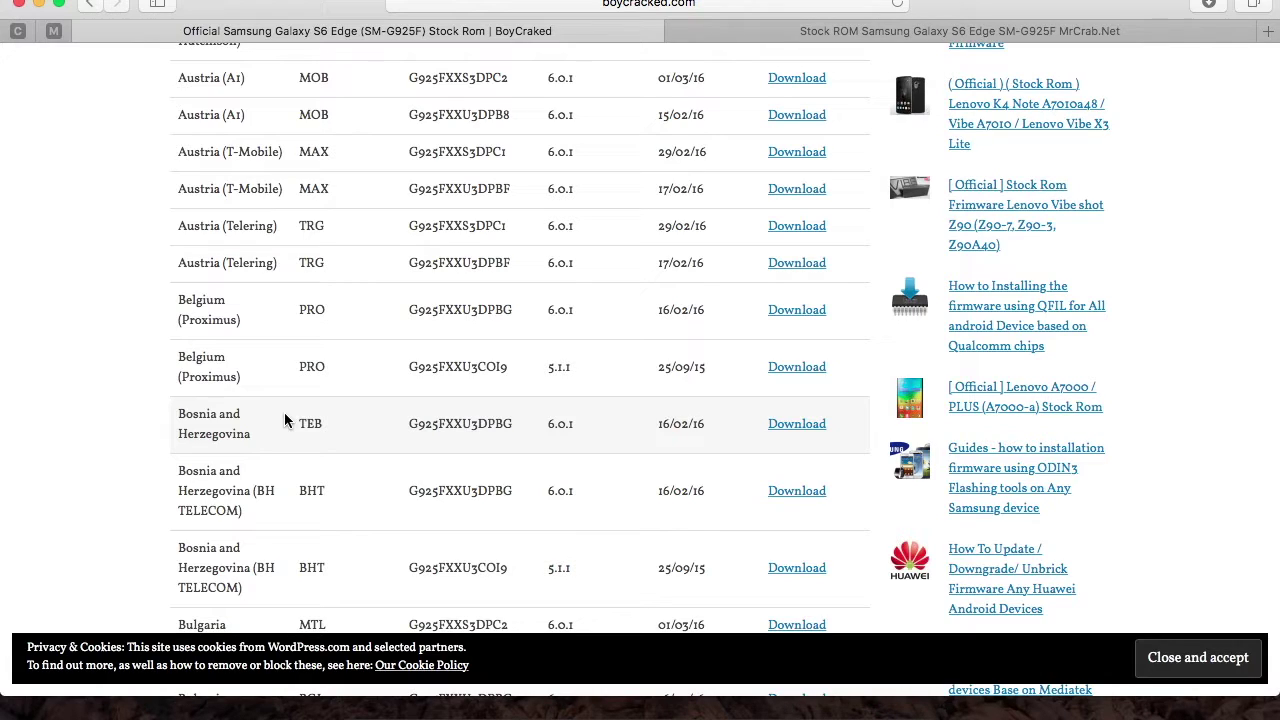
pyautogui.scroll(-5, 284, 420)
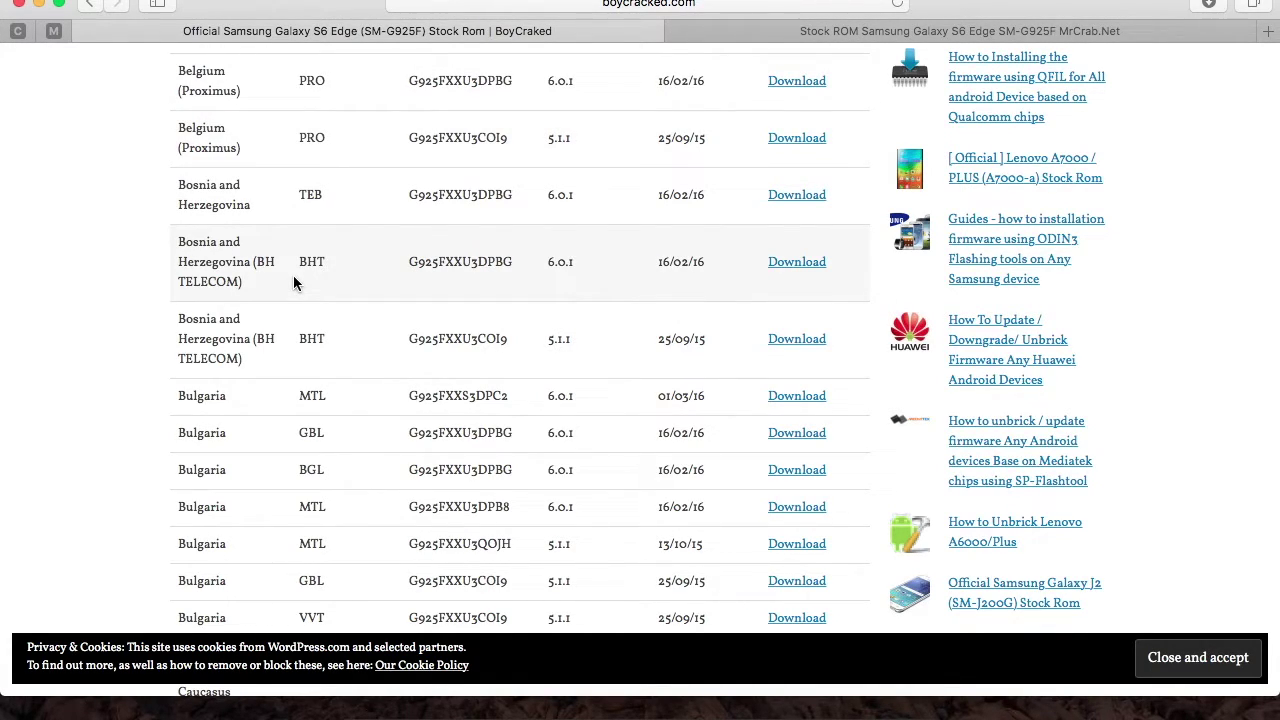
pyautogui.scroll(-3, 293, 280)
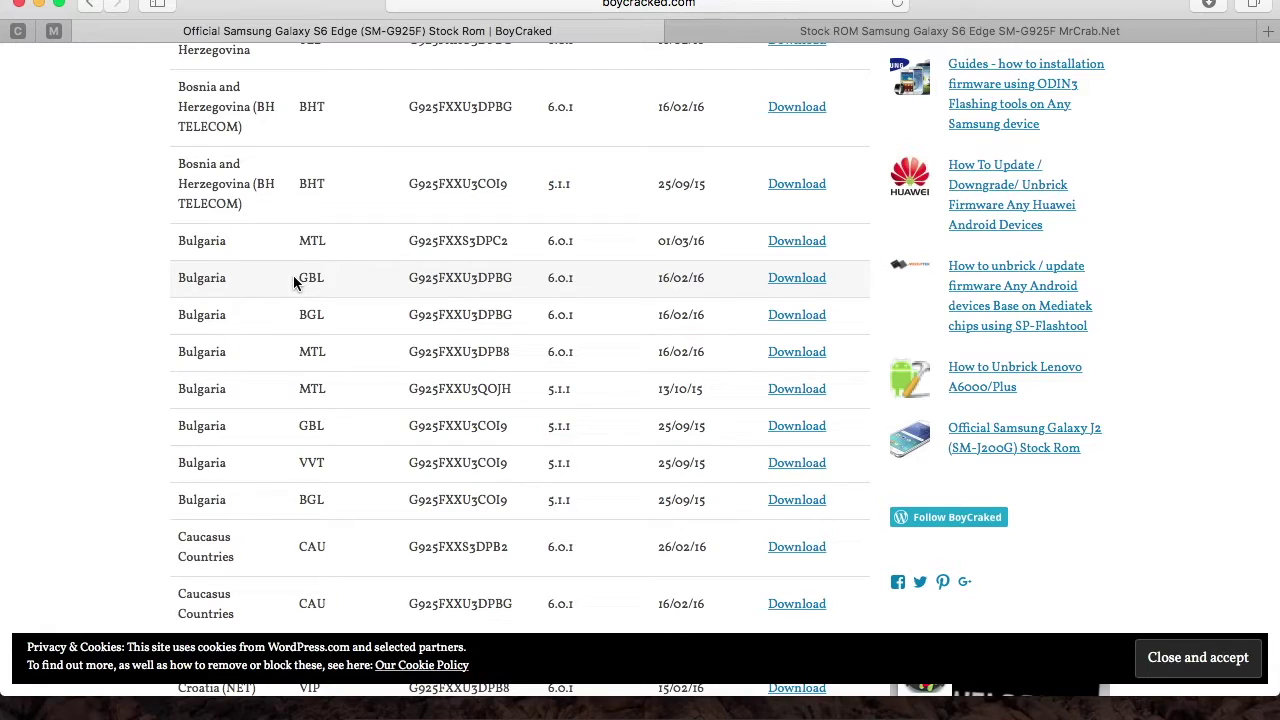
# - Search within the page for SM-G925F
pyautogui.press('super+f')
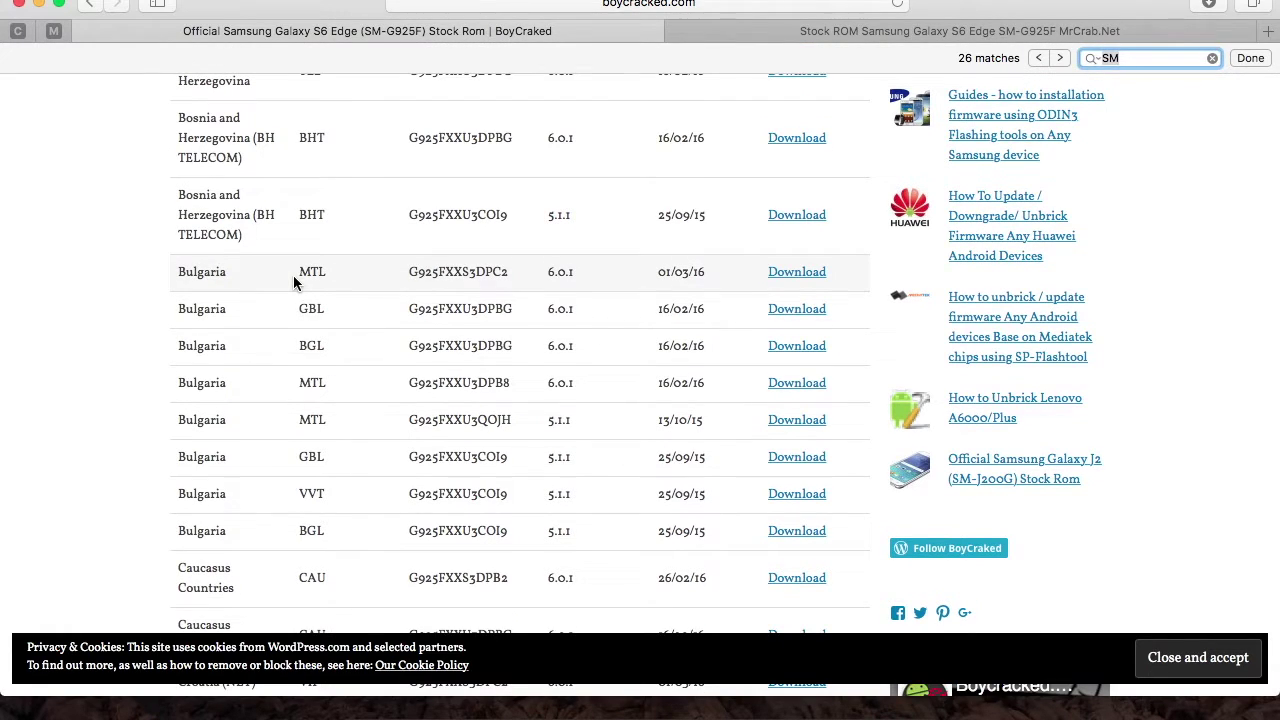
pyautogui.write('SM-')
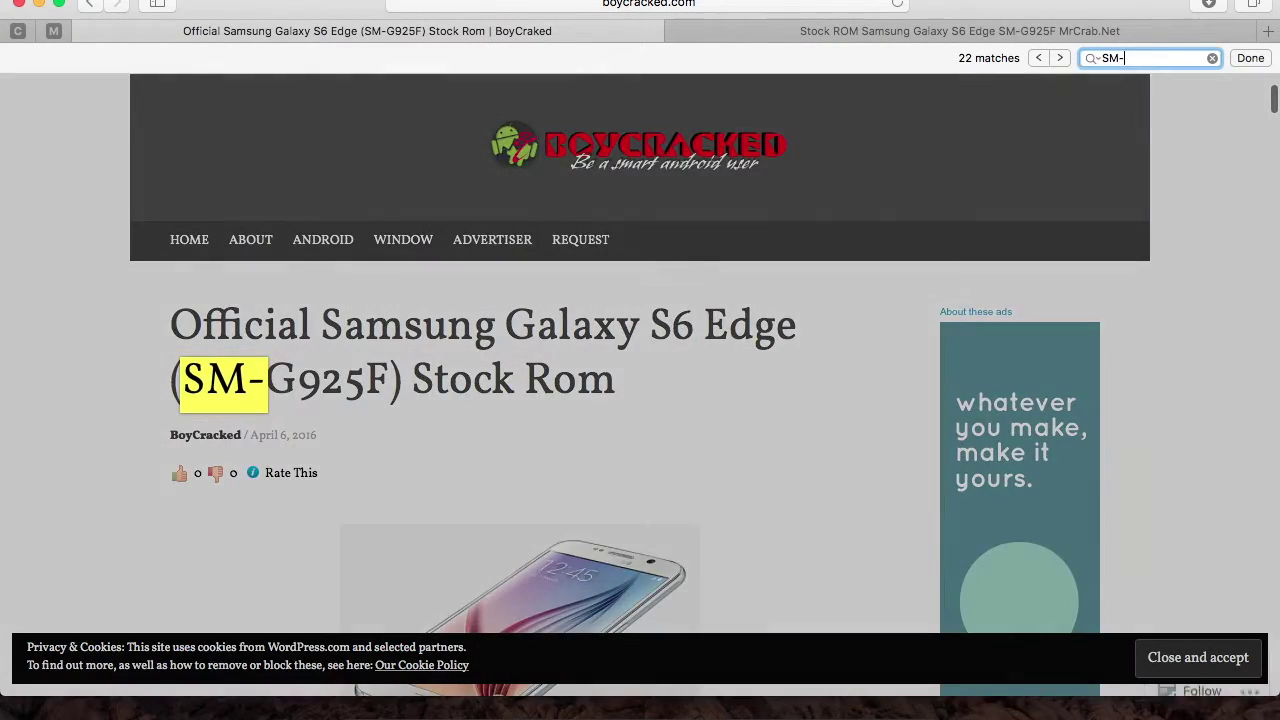
pyautogui.write('G925F')
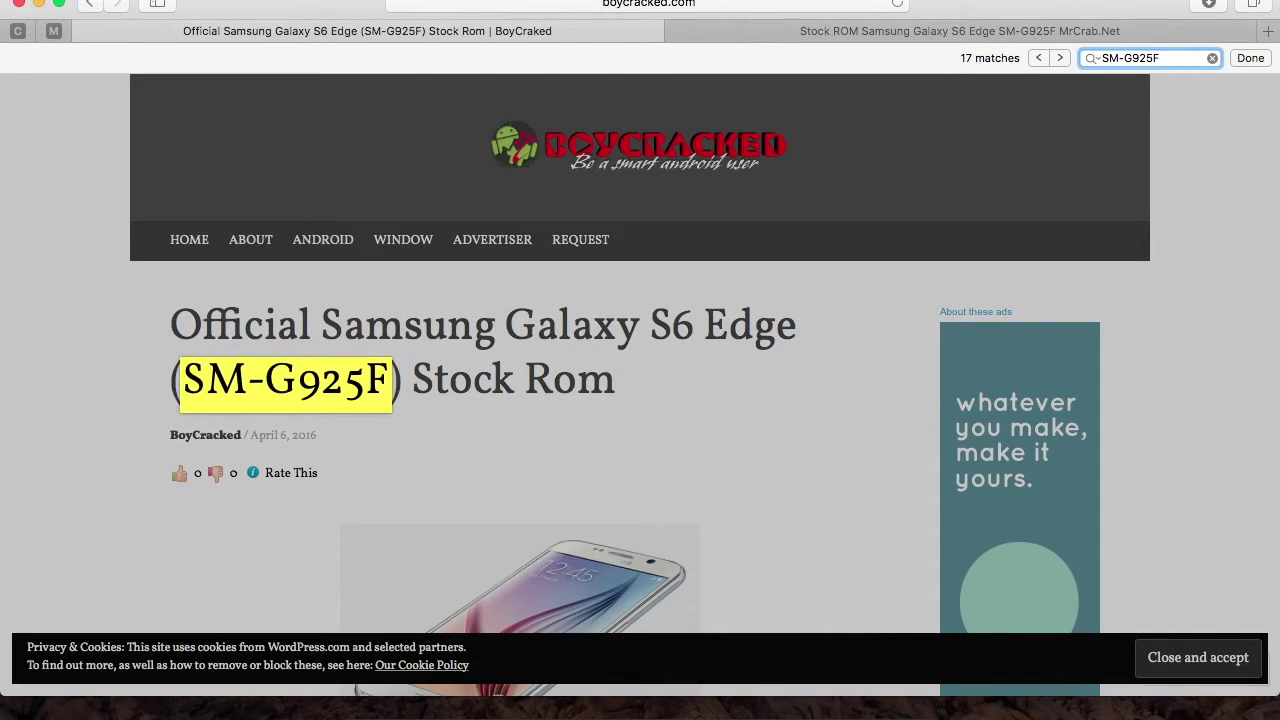
# - Replace the in-page search term with Emirates to locate the United Arab Emirates firmware rows
pyautogui.press('super+a')
pyautogui.press('BackSpace')
pyautogui.write('Emirates')
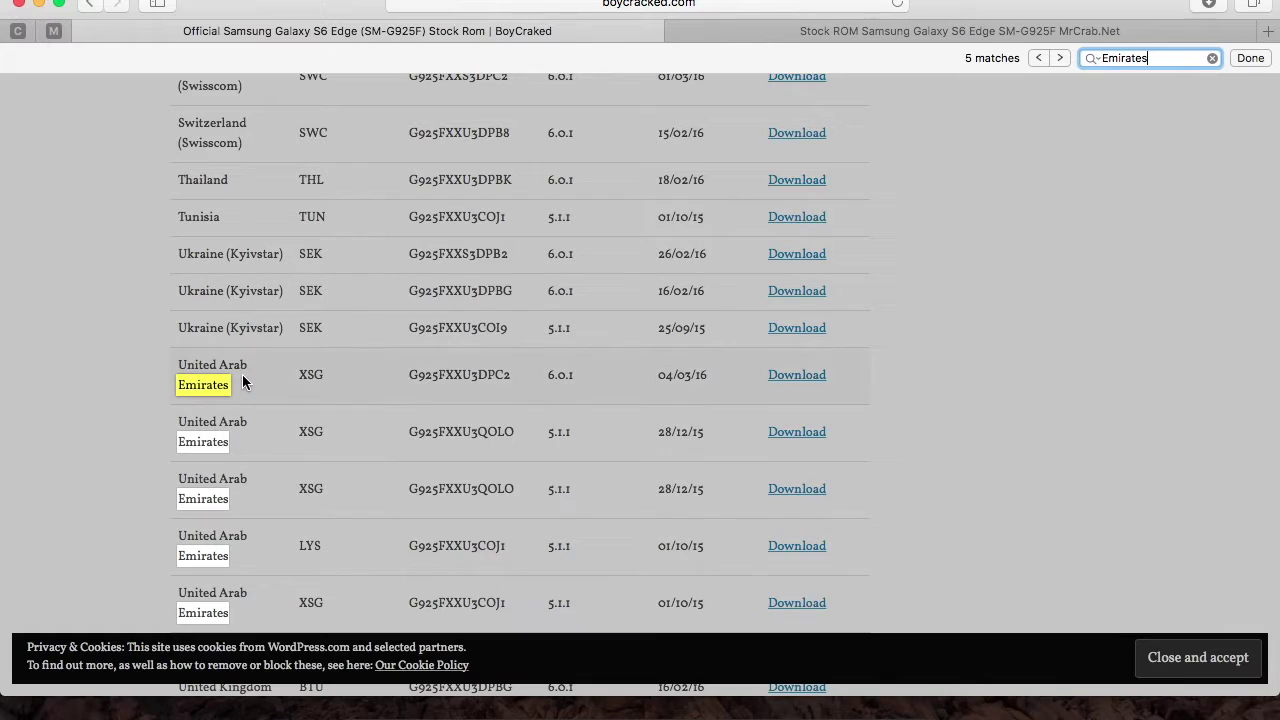
pyautogui.click(968, 395)
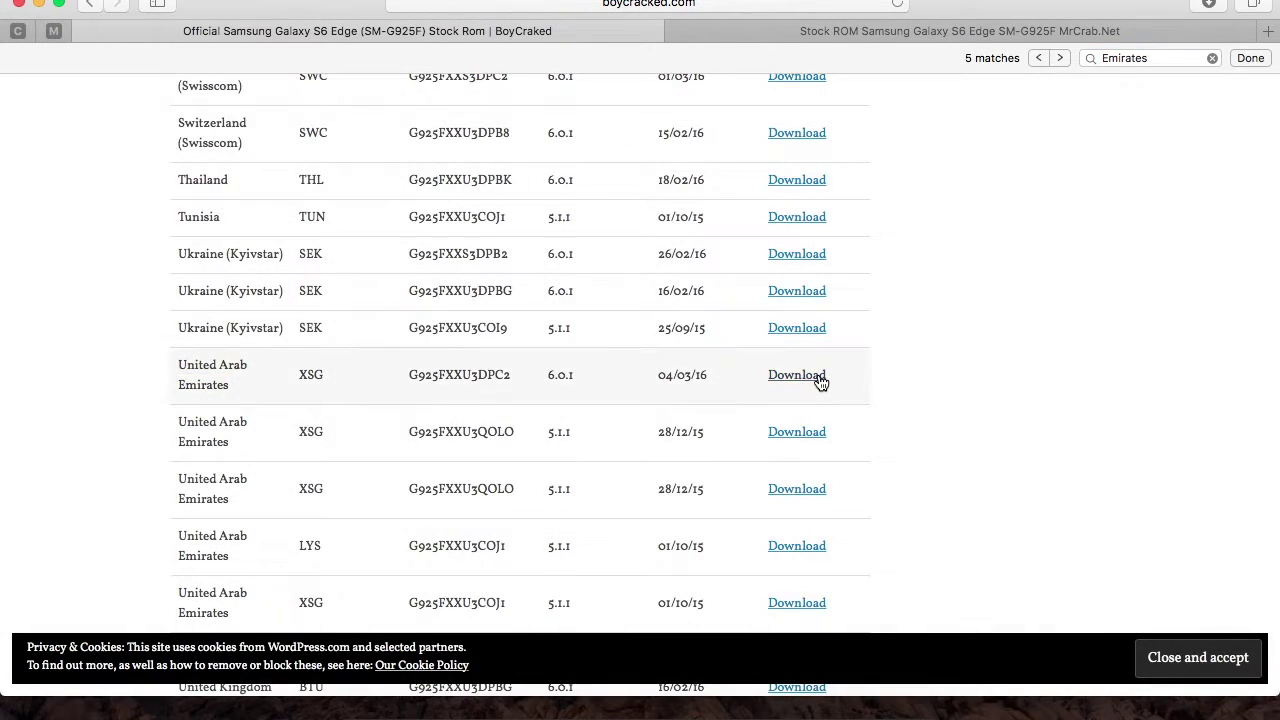
# - Start downloading the United Arab Emirates firmware G925FXXU3DPC2 (OS 6.0.1) and check the browser's downloads list
pyautogui.click(820, 380)
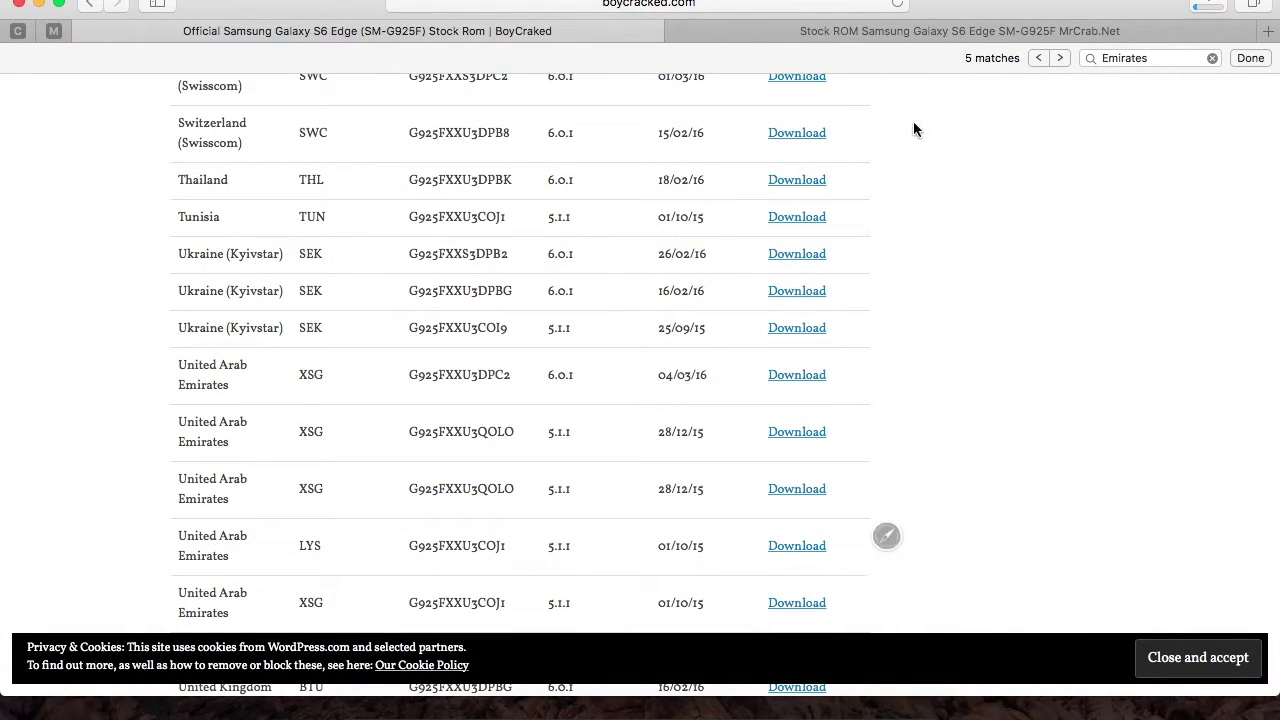
pyautogui.click(1212, 5)
pyautogui.click(1224, 44)
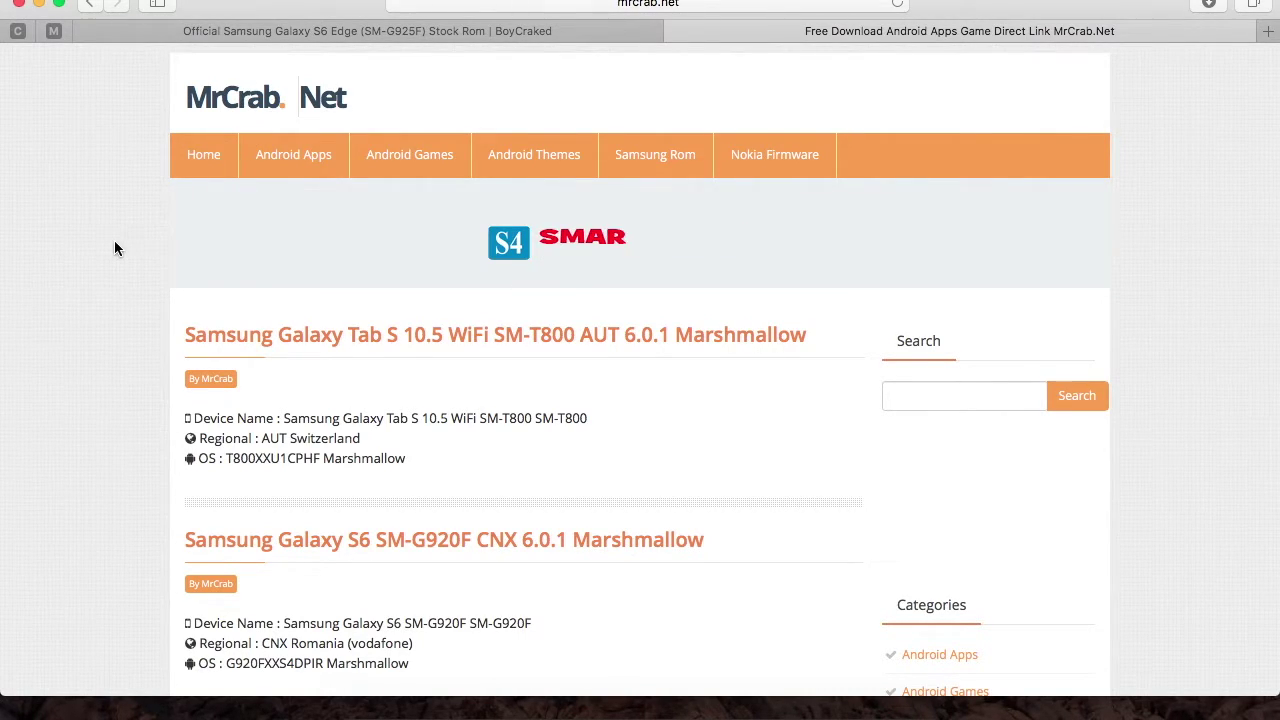
# - Search the MrCrab.Net site for SM-G925F
pyautogui.click(963, 398)
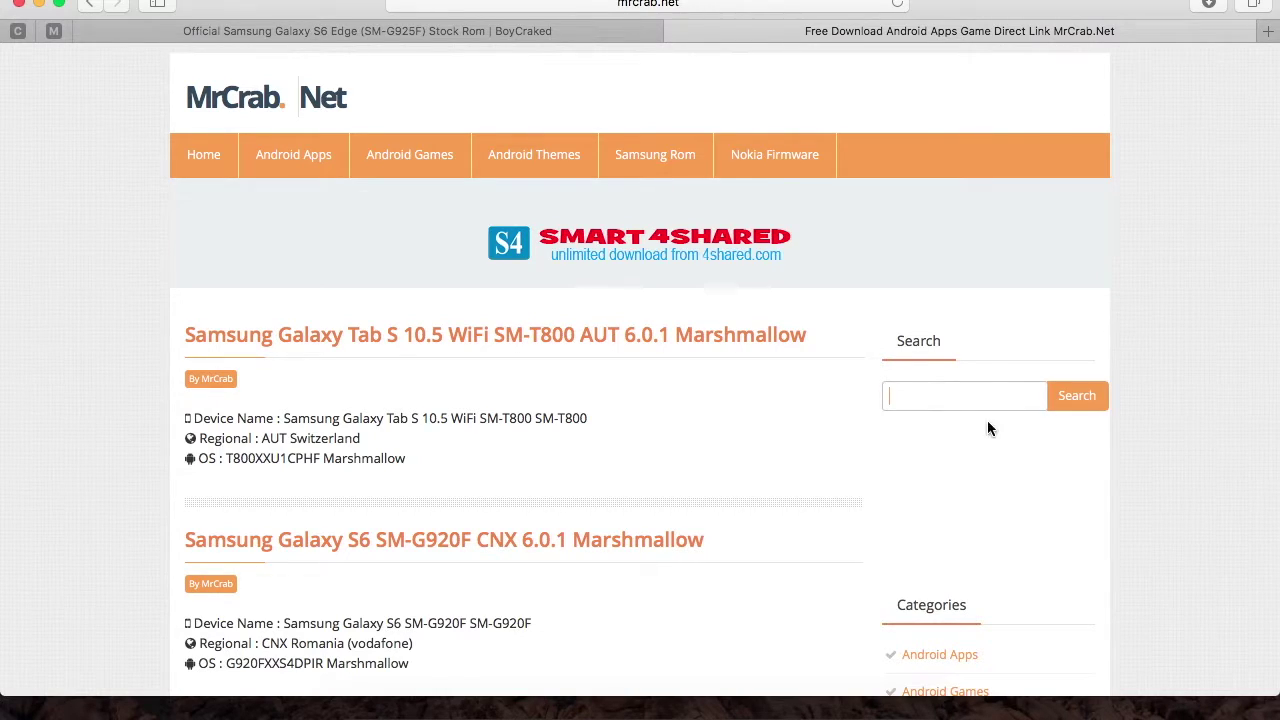
pyautogui.write('SM-')
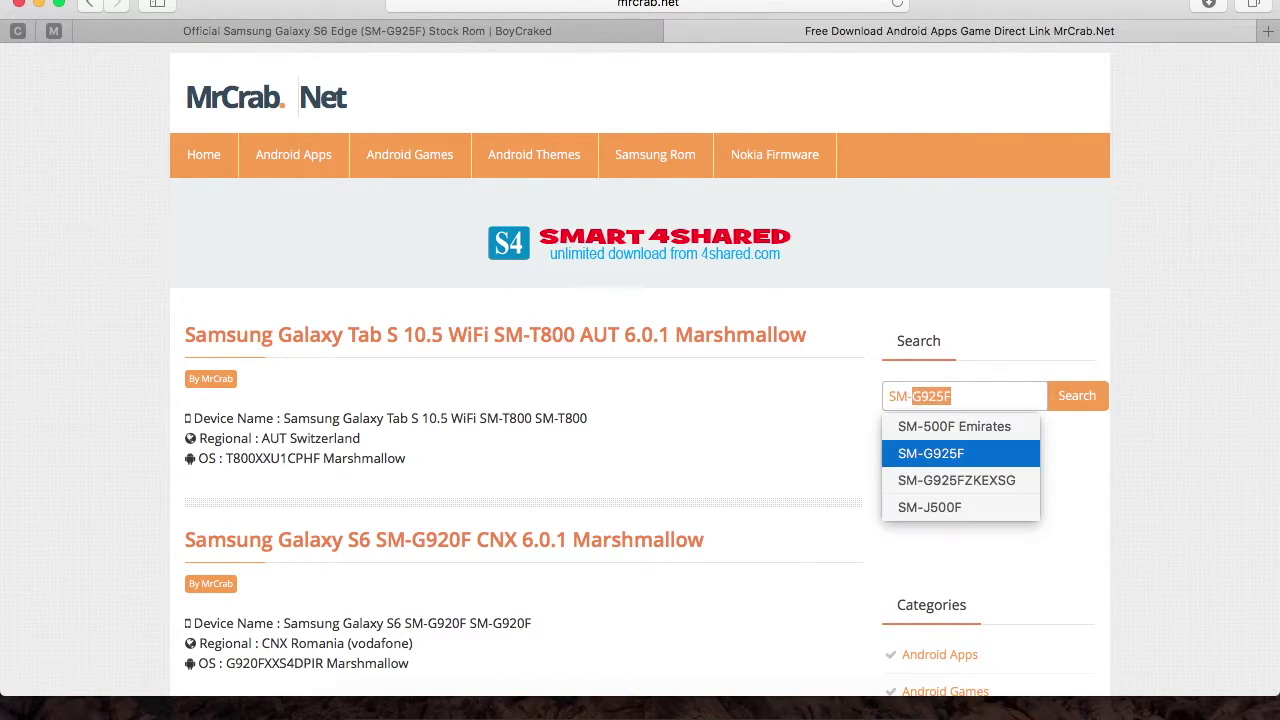
pyautogui.write('G925F')
pyautogui.press('Return')
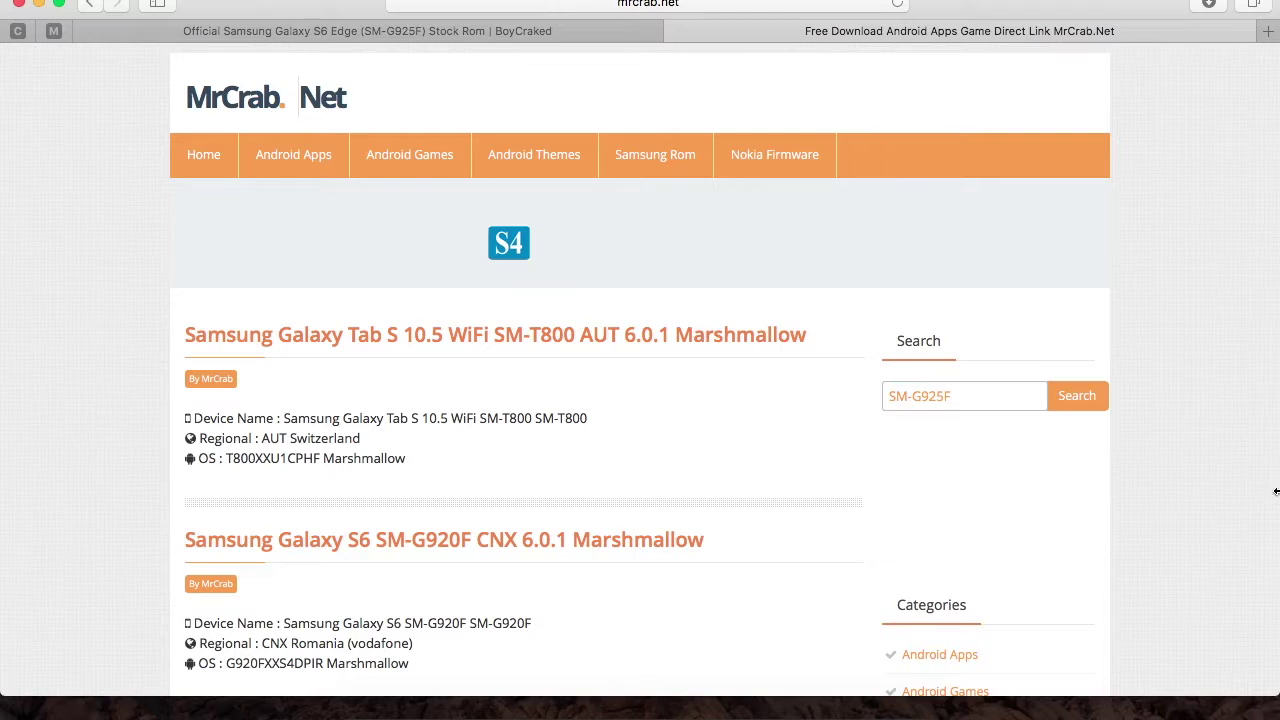
# - Submit the SM-G925F search, open the Galaxy S6 Edge stock ROM listing and browse its regional firmware entries
pyautogui.click(1080, 395)
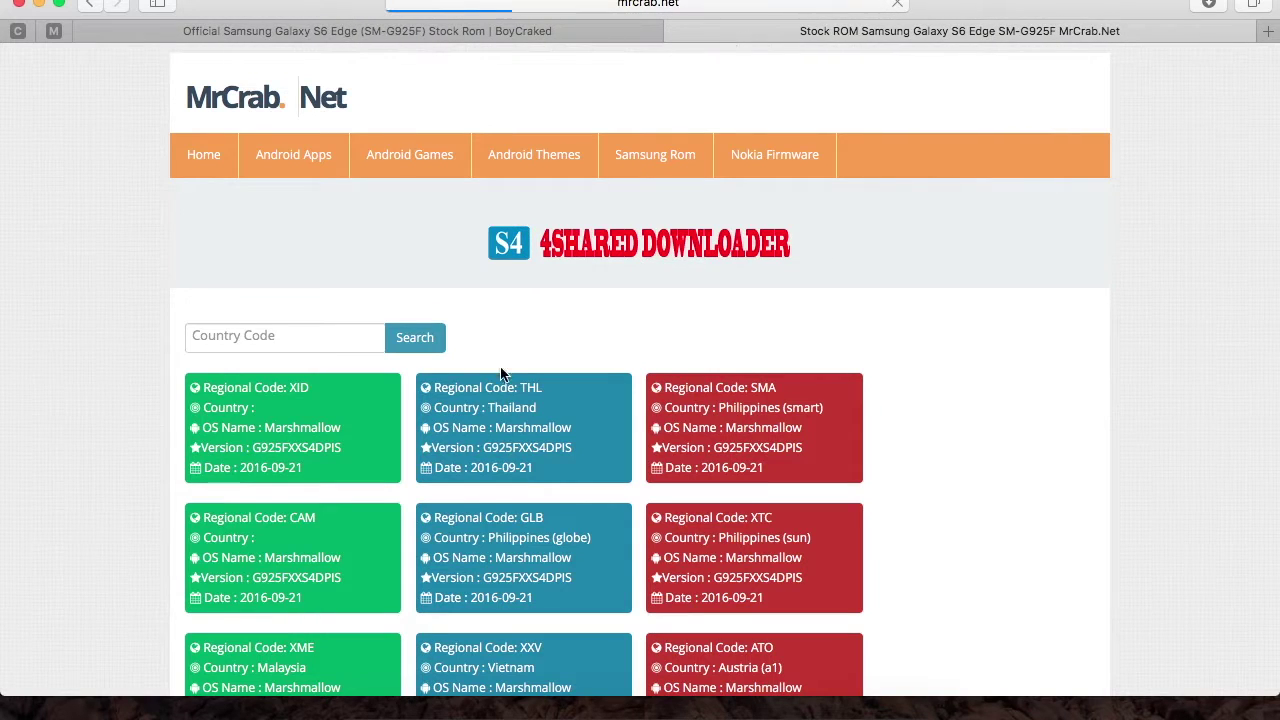
pyautogui.scroll(-5, 500, 420)
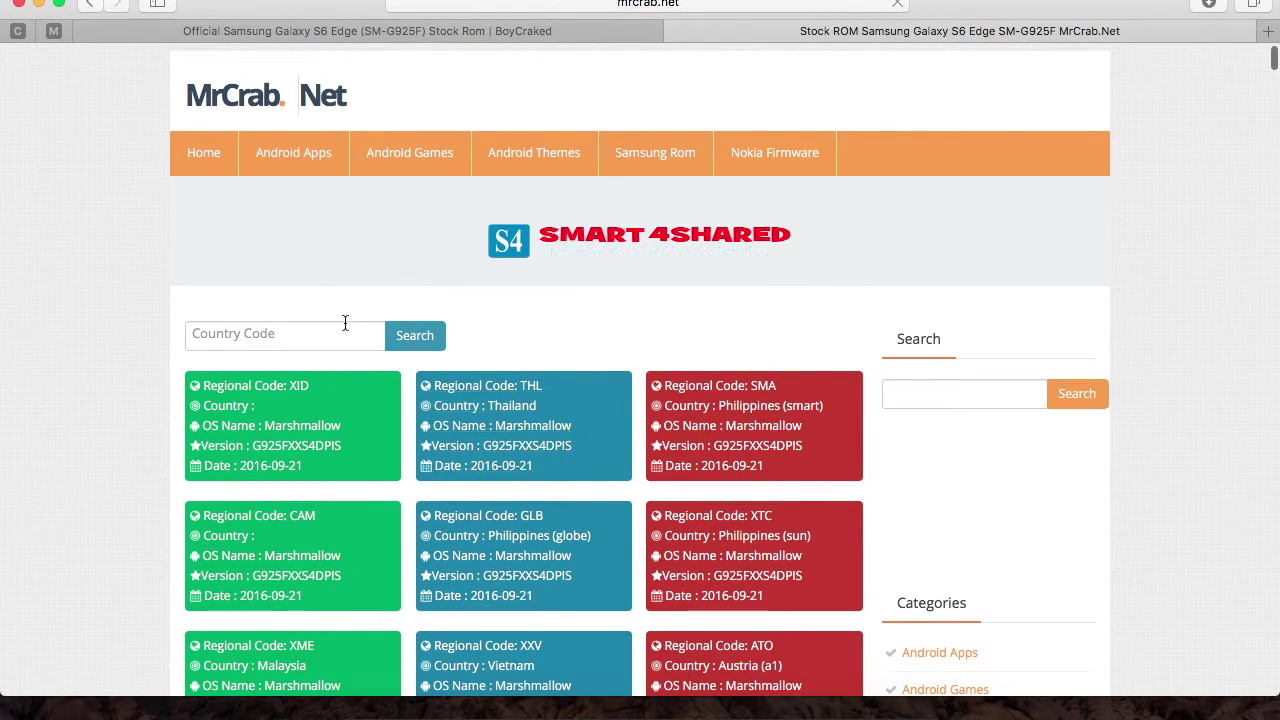
pyautogui.scroll(-5, 557, 478)
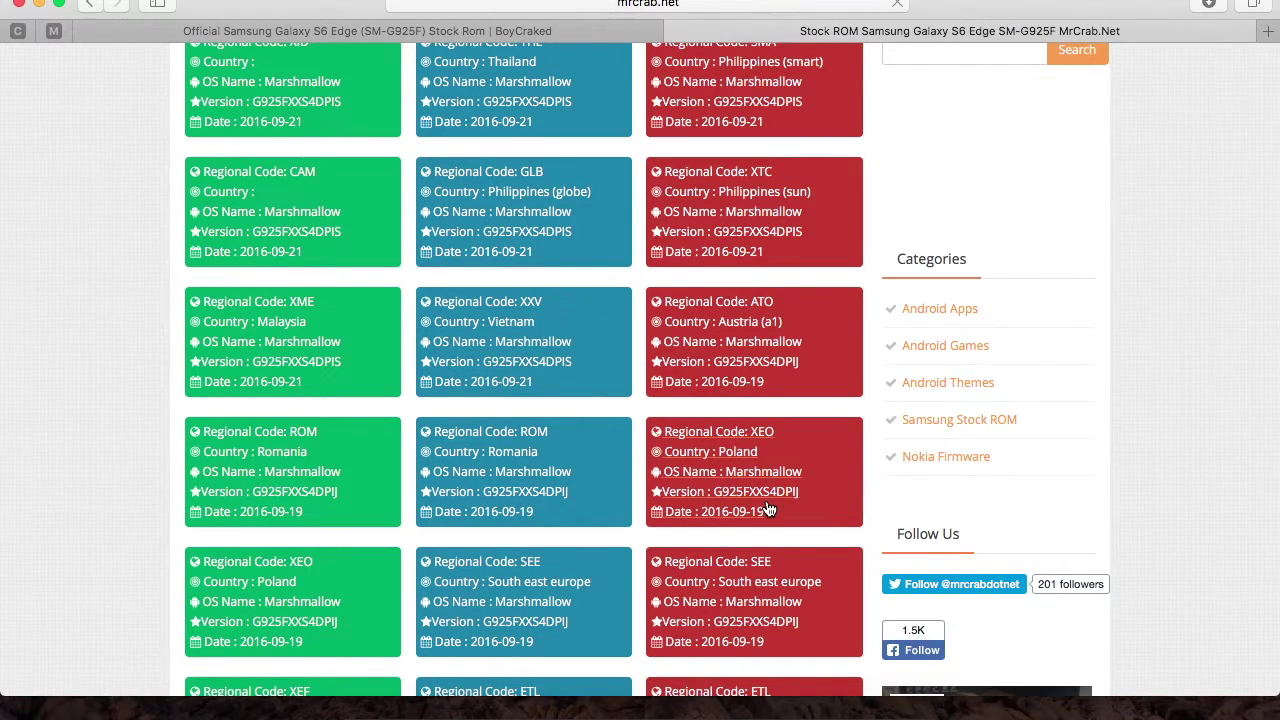
# - Find Emirates within the page and open the United Arab Emirates (XSG) firmware entry G925FXXS4DPH7
pyautogui.press('super+f')
pyautogui.write('E')
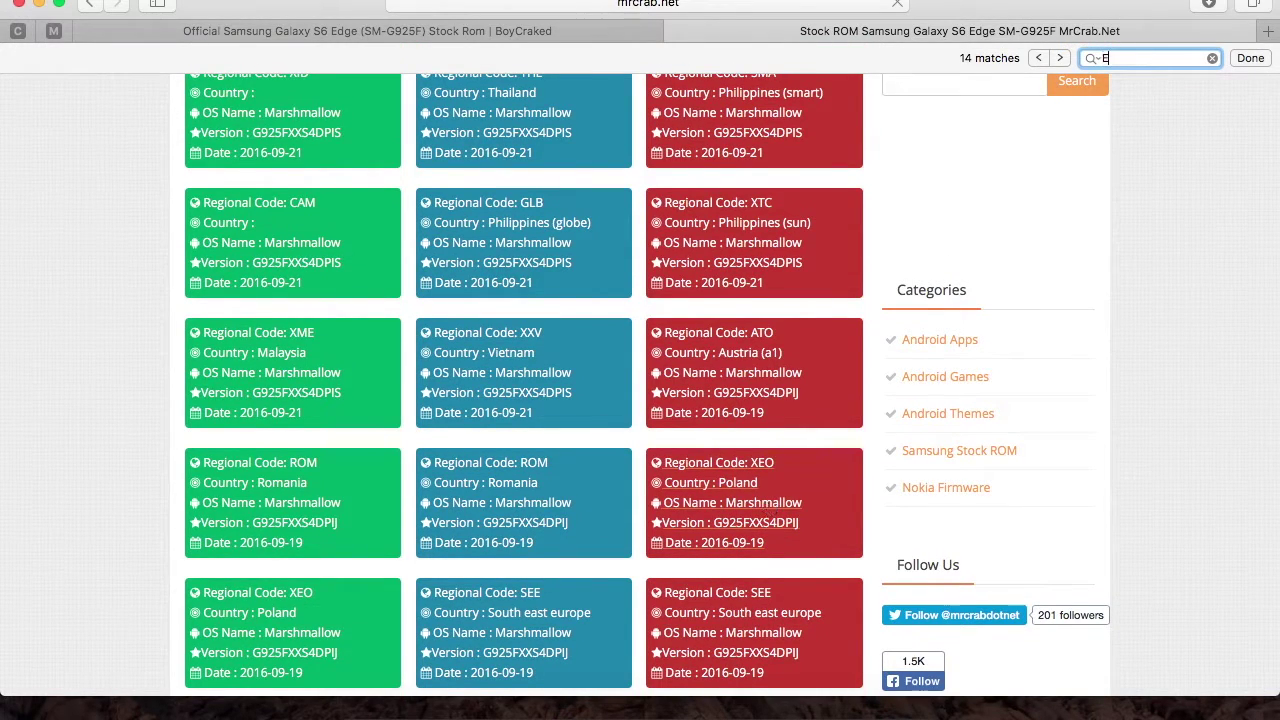
pyautogui.write('mirates')
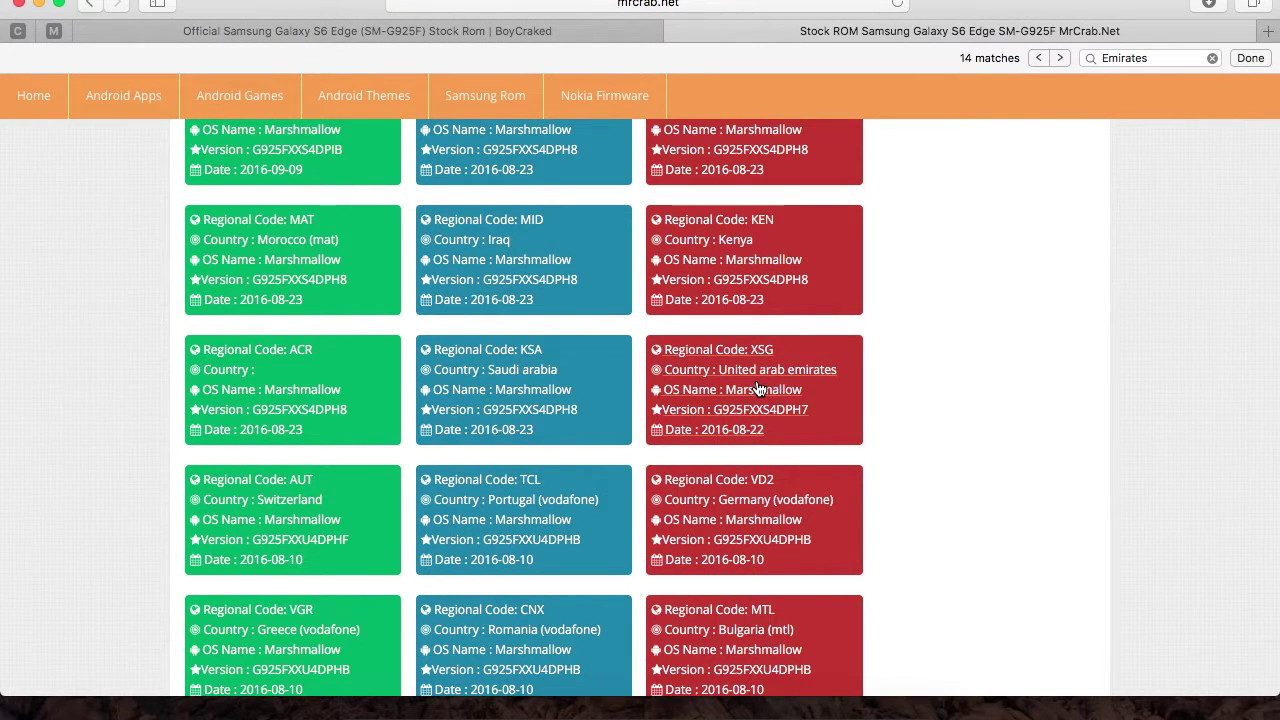
pyautogui.click(758, 388)
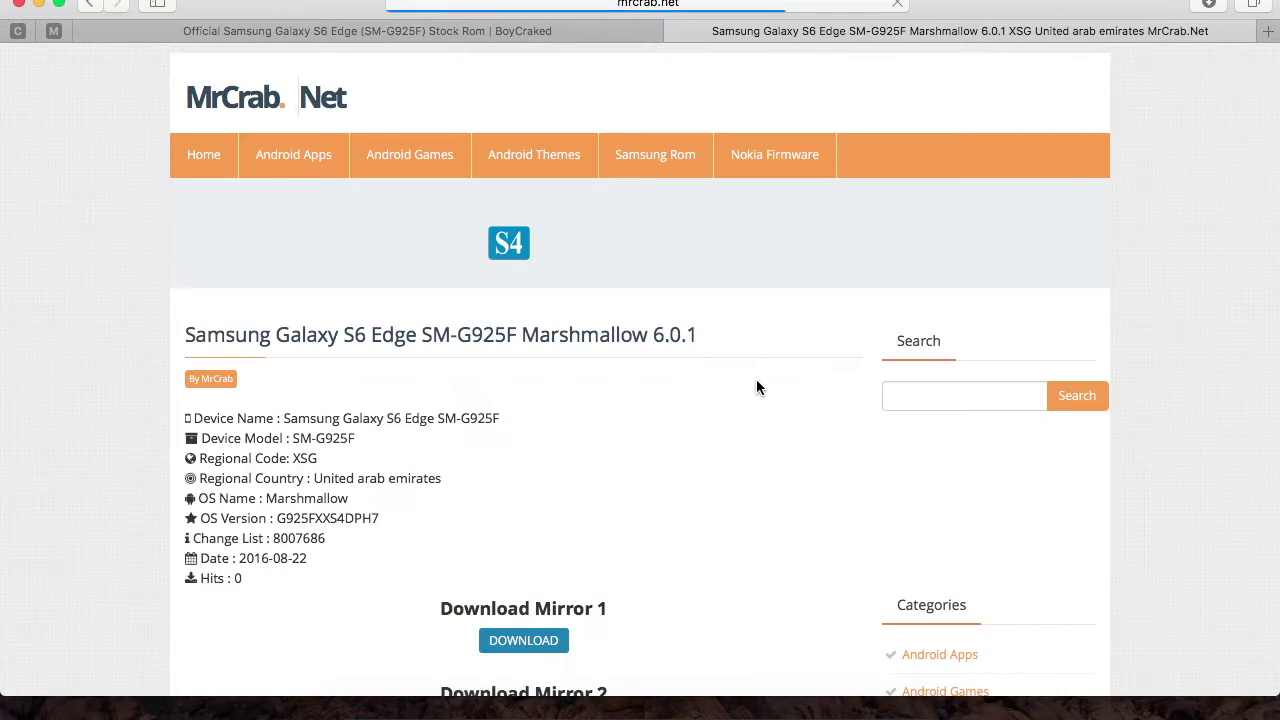
# - Follow Download Mirror 1 to Rapidgator and choose the slow speed download for XSG-G925FXXS4DPH7-20160829142409.zip
pyautogui.scroll(-5, 576, 558)
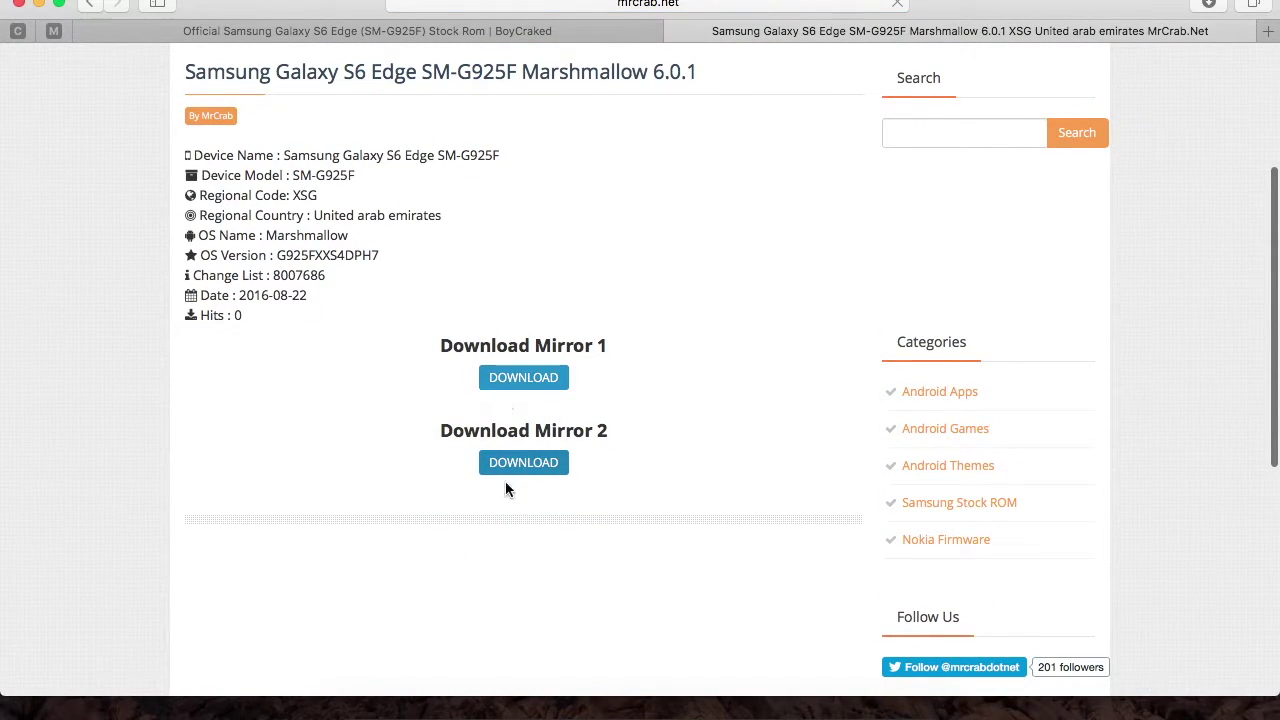
pyautogui.click(516, 389)
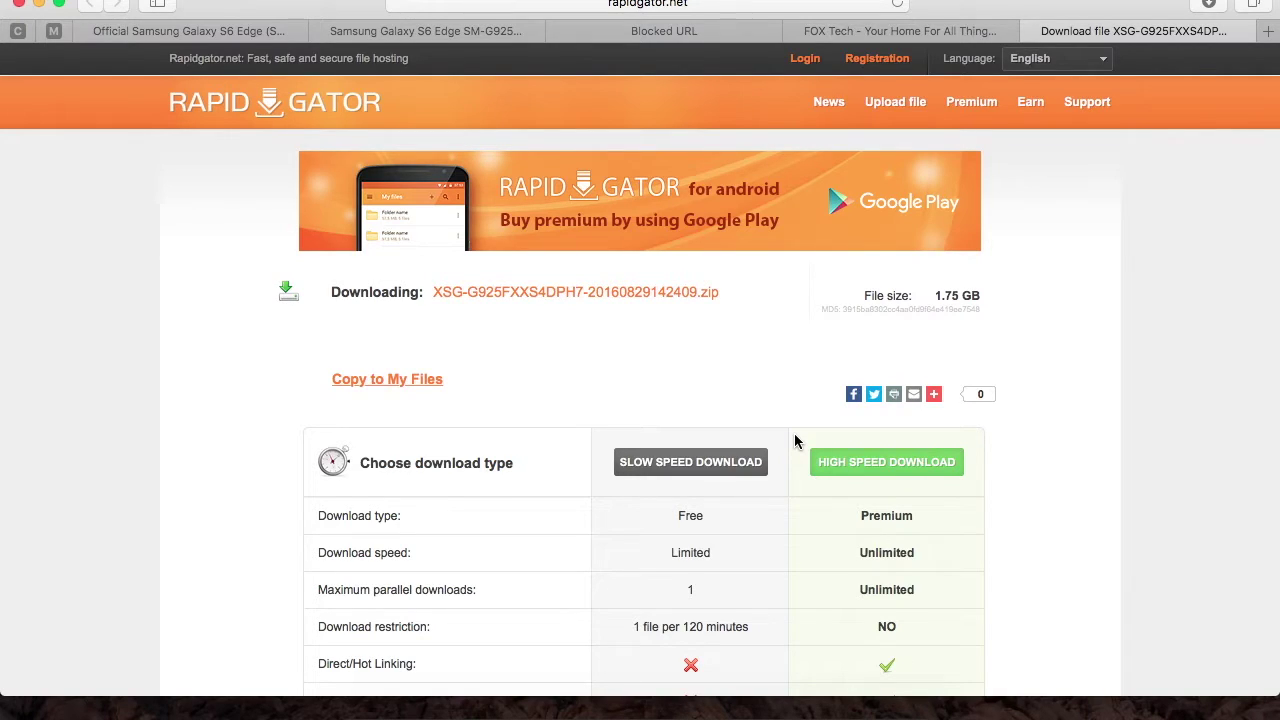
pyautogui.click(745, 465)
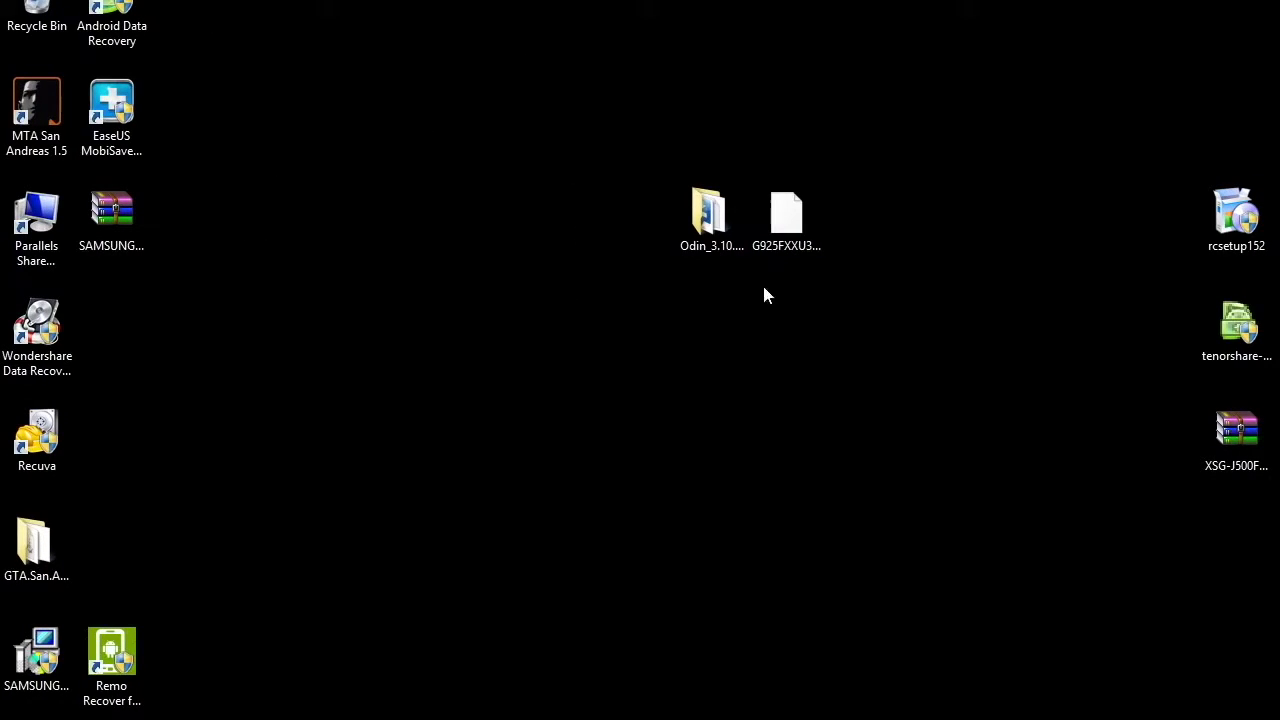
# - Open the Odin_3.10.7_NaldoTech folder on the Windows desktop, launch Odin3 v3.10.7 and reposition its window
pyautogui.click(776, 225)
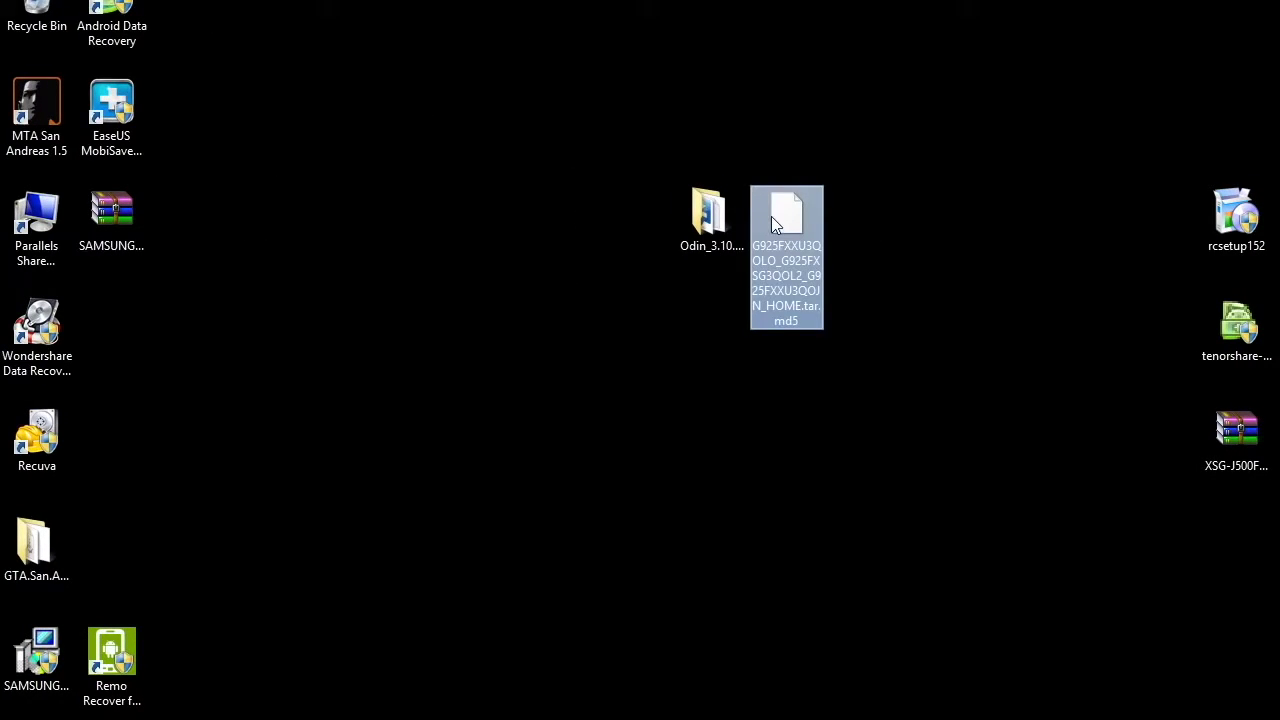
pyautogui.click(715, 222)
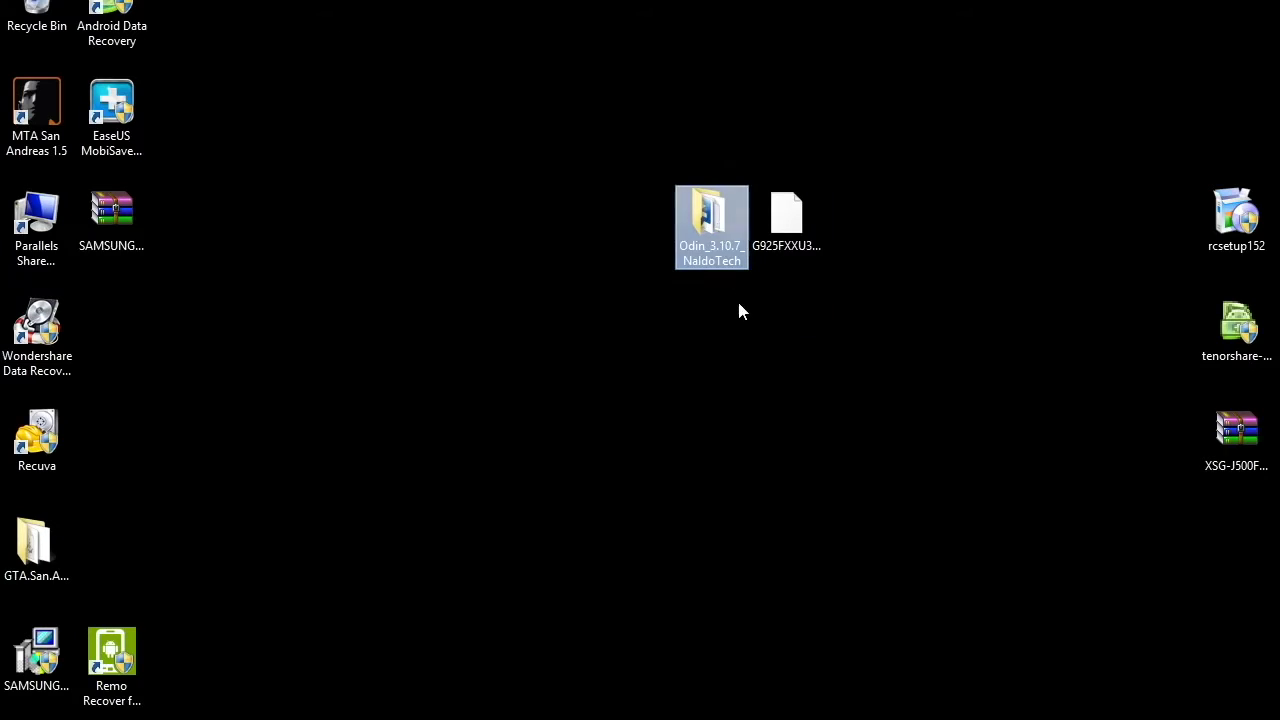
pyautogui.doubleClick(746, 210)
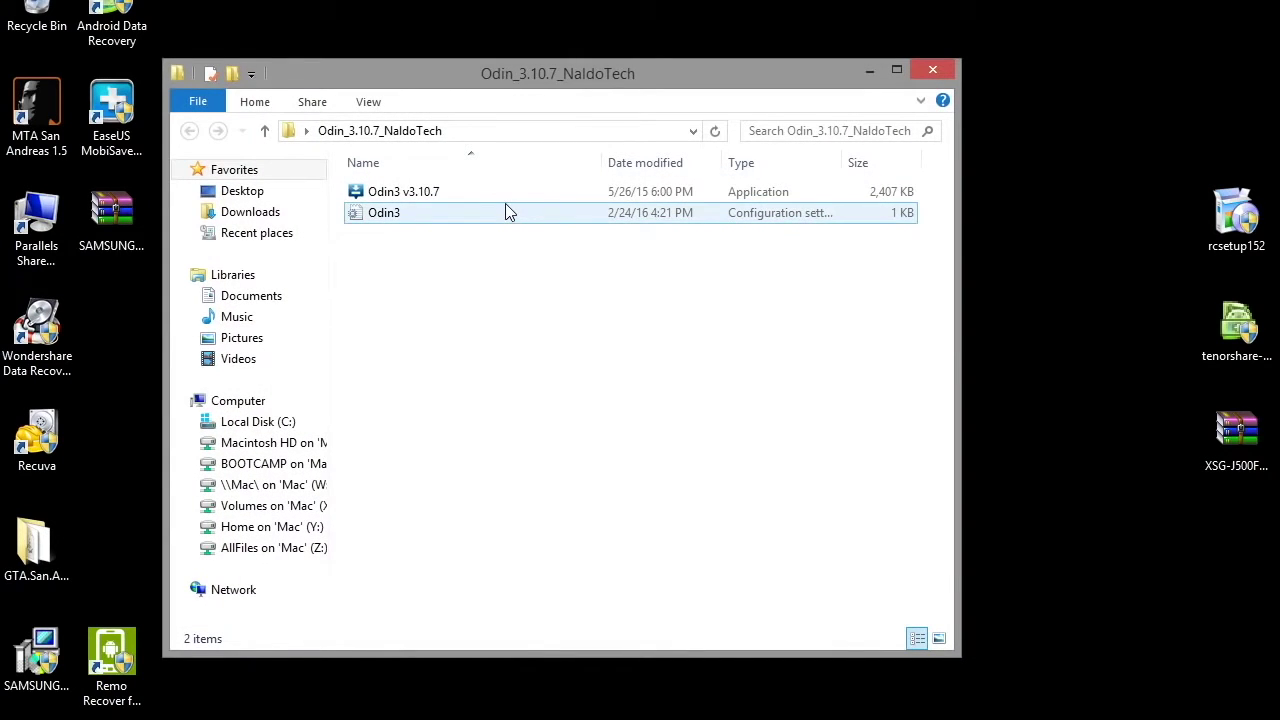
pyautogui.doubleClick(500, 192)
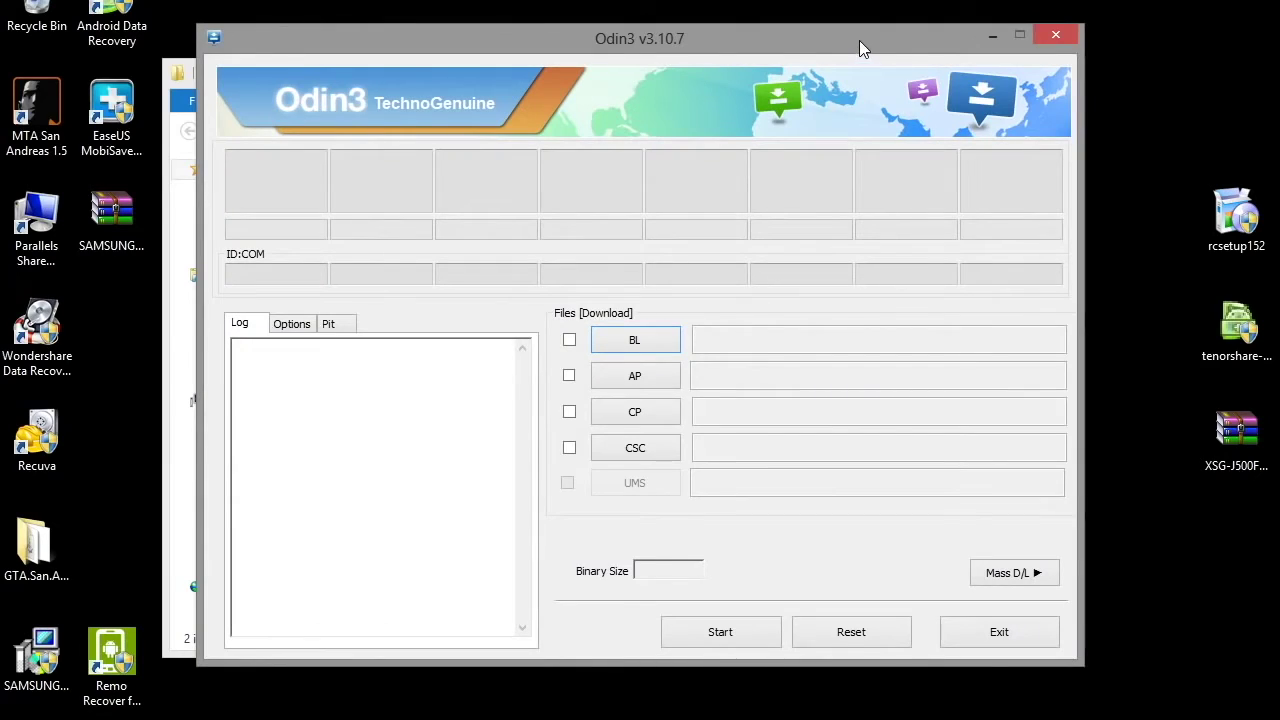
pyautogui.moveTo(859, 40); pyautogui.dragTo(747, 0)
pyautogui.click(924, 65)
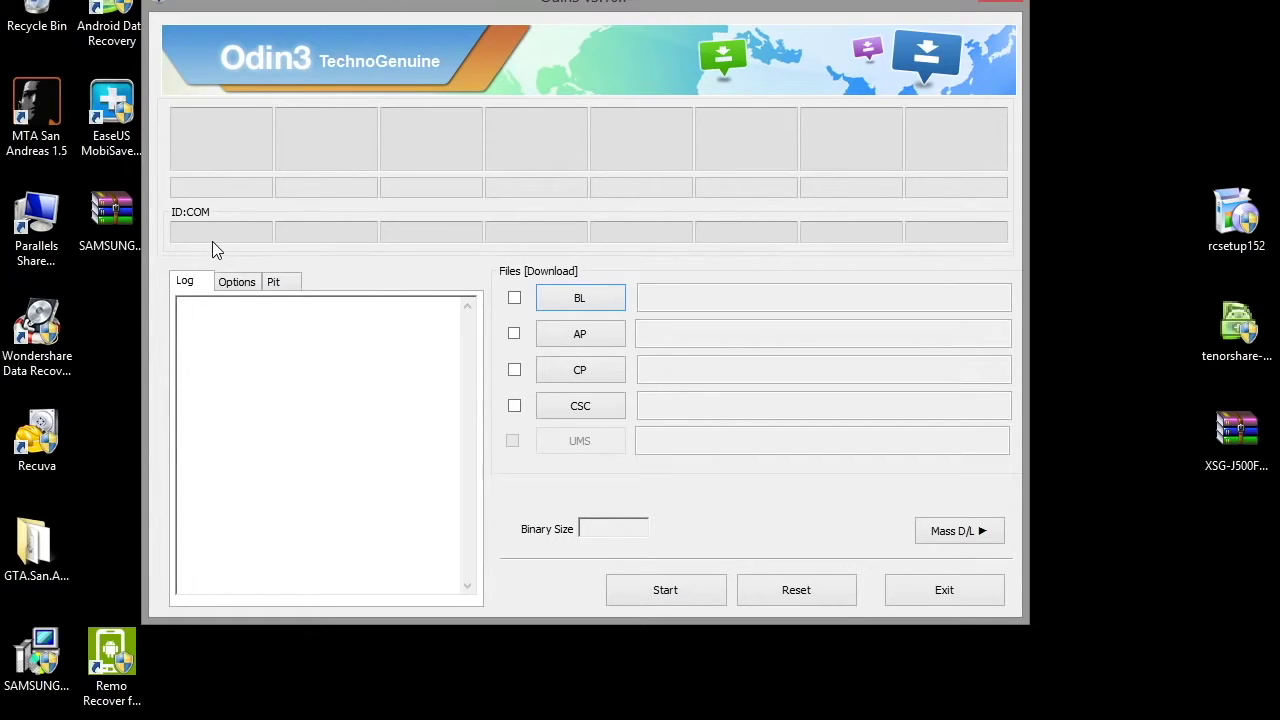
# - Load the desktop firmware file G925FXXU3QOLO_G925FXSG3QOL2_G925FXXU3QOJN_HOME.tar.md5 as the AP file
pyautogui.click(580, 336)
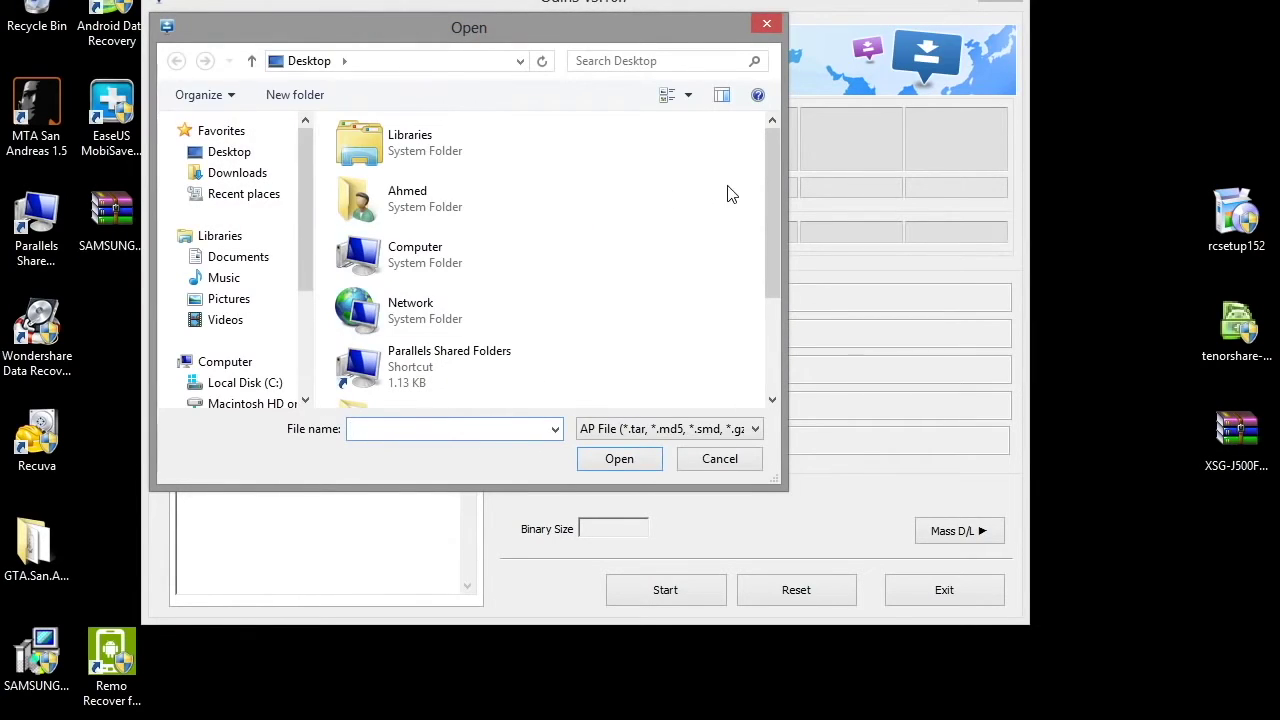
pyautogui.moveTo(772, 186); pyautogui.dragTo(799, 329)
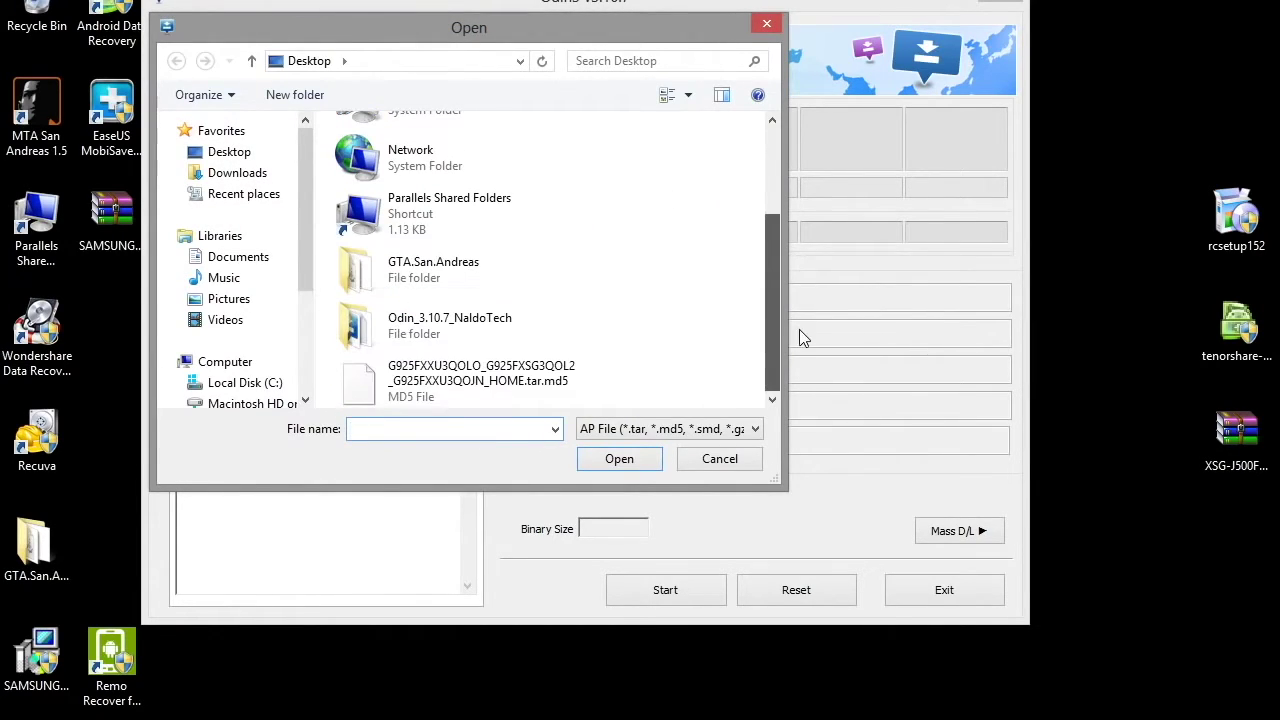
pyautogui.click(455, 382)
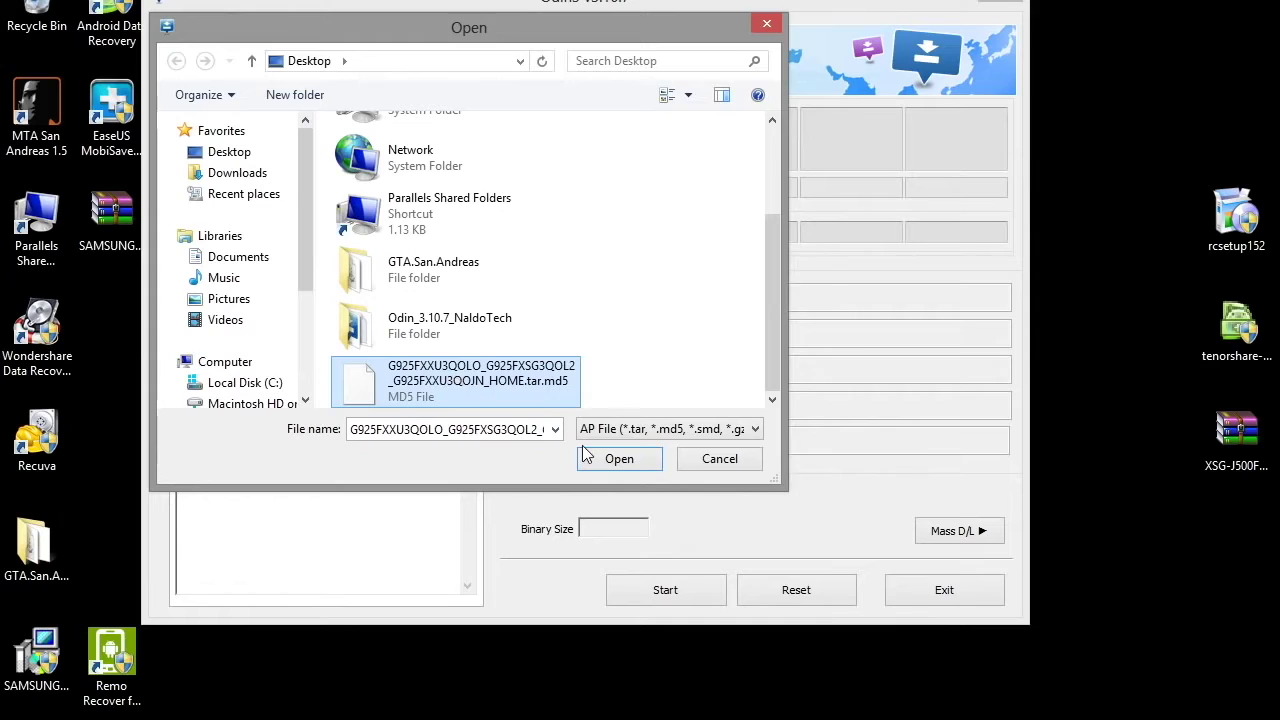
pyautogui.click(614, 460)
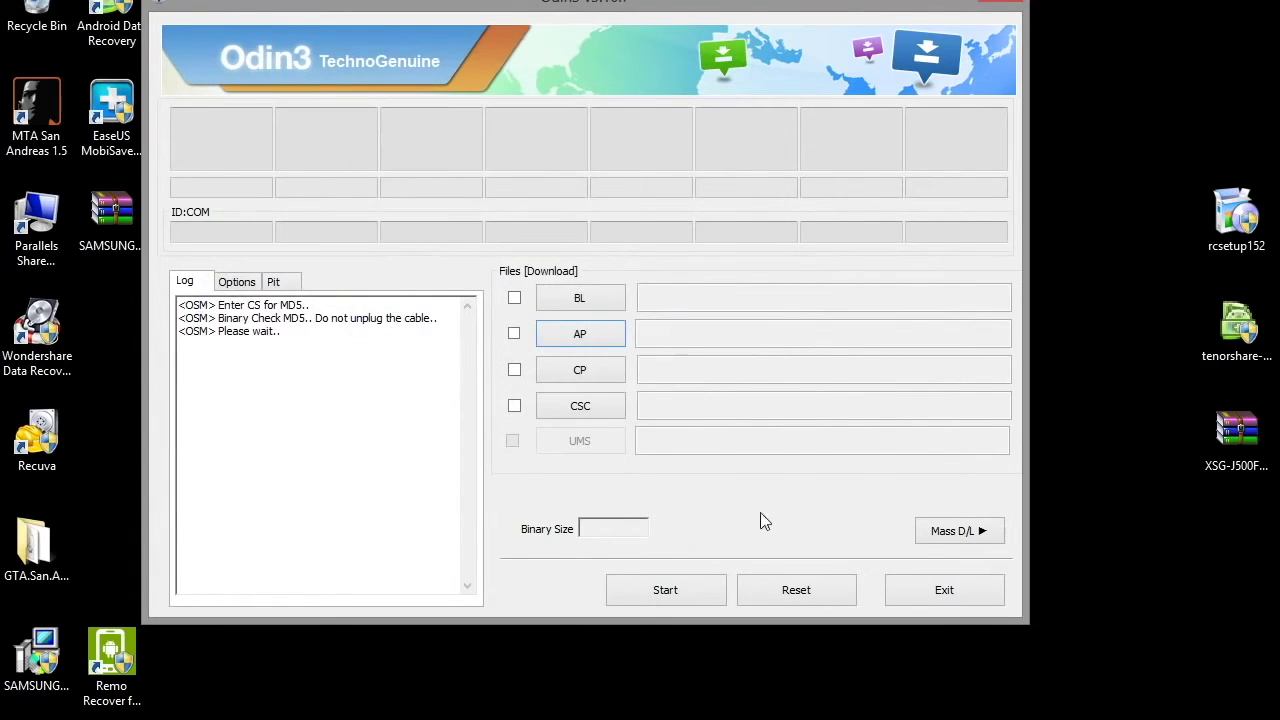